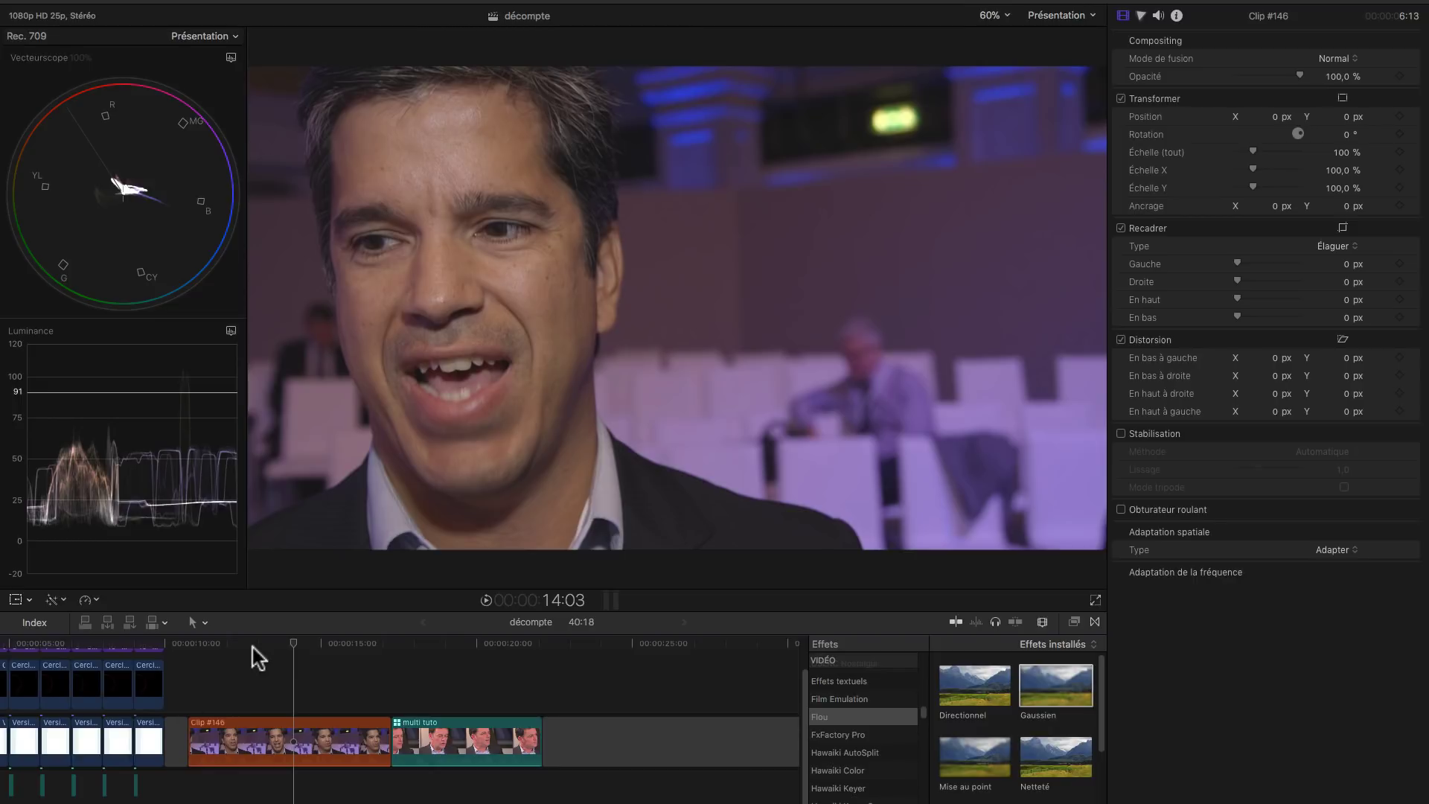
# Step: Park the playhead at 14:07 on Clip #146 and apply the Gaussien blur effect to that clip
pyautogui.click(281, 646)
pyautogui.moveTo(279, 644)
pyautogui.mouseDown()
pyautogui.moveTo(239, 653)
pyautogui.moveTo(306, 660)
pyautogui.moveTo(290, 659)
pyautogui.mouseUp()
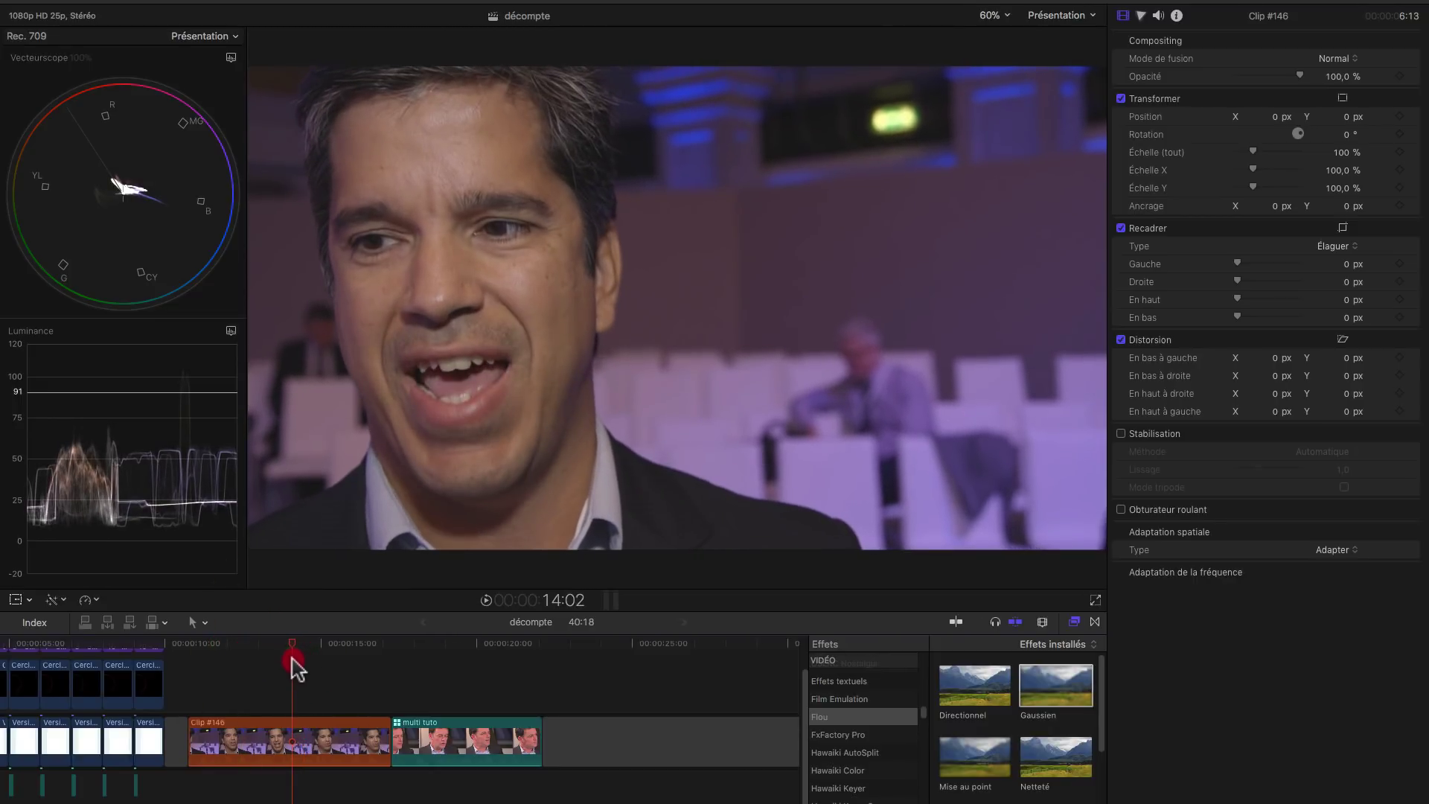
pyautogui.click(293, 660)
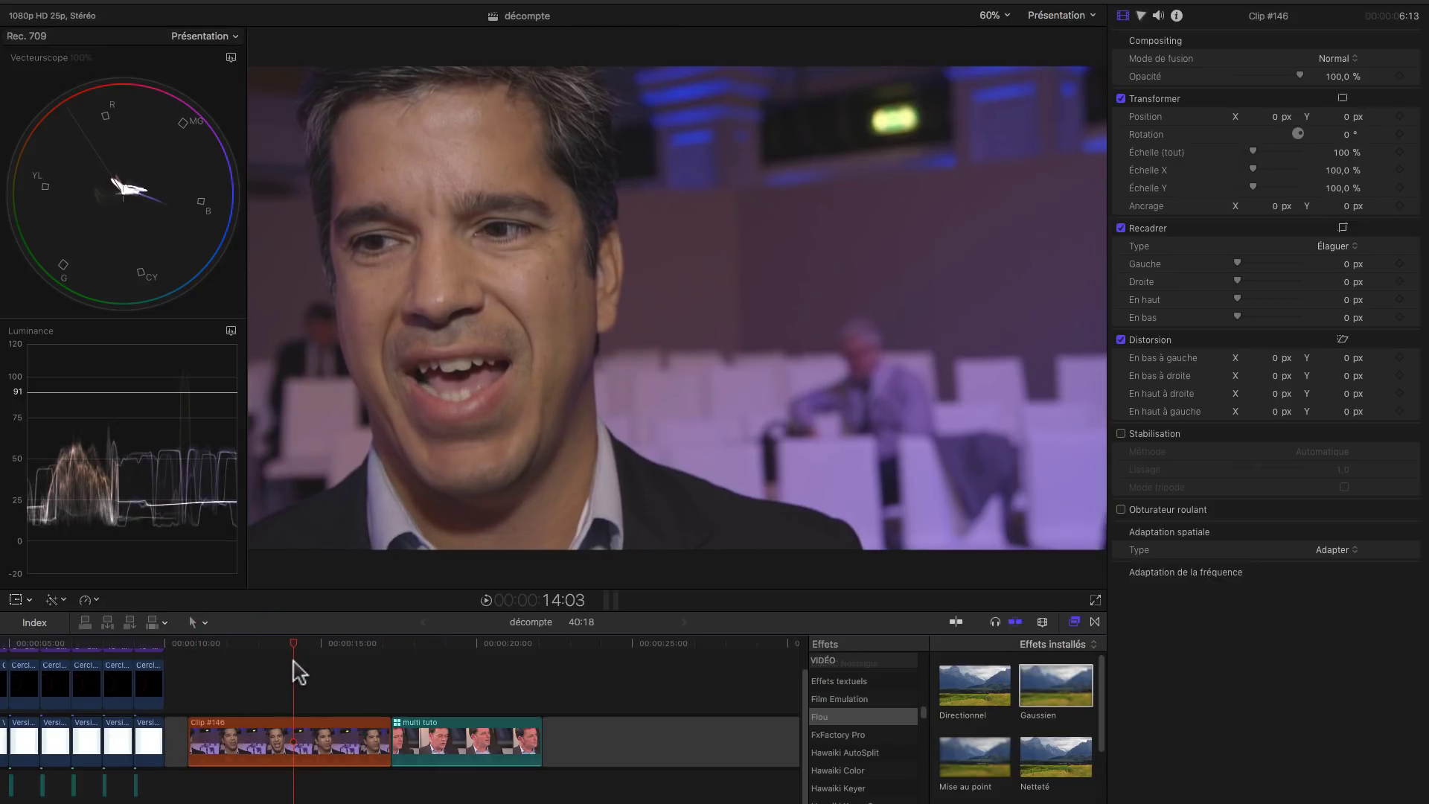
pyautogui.moveTo(294, 650); pyautogui.dragTo(298, 649)
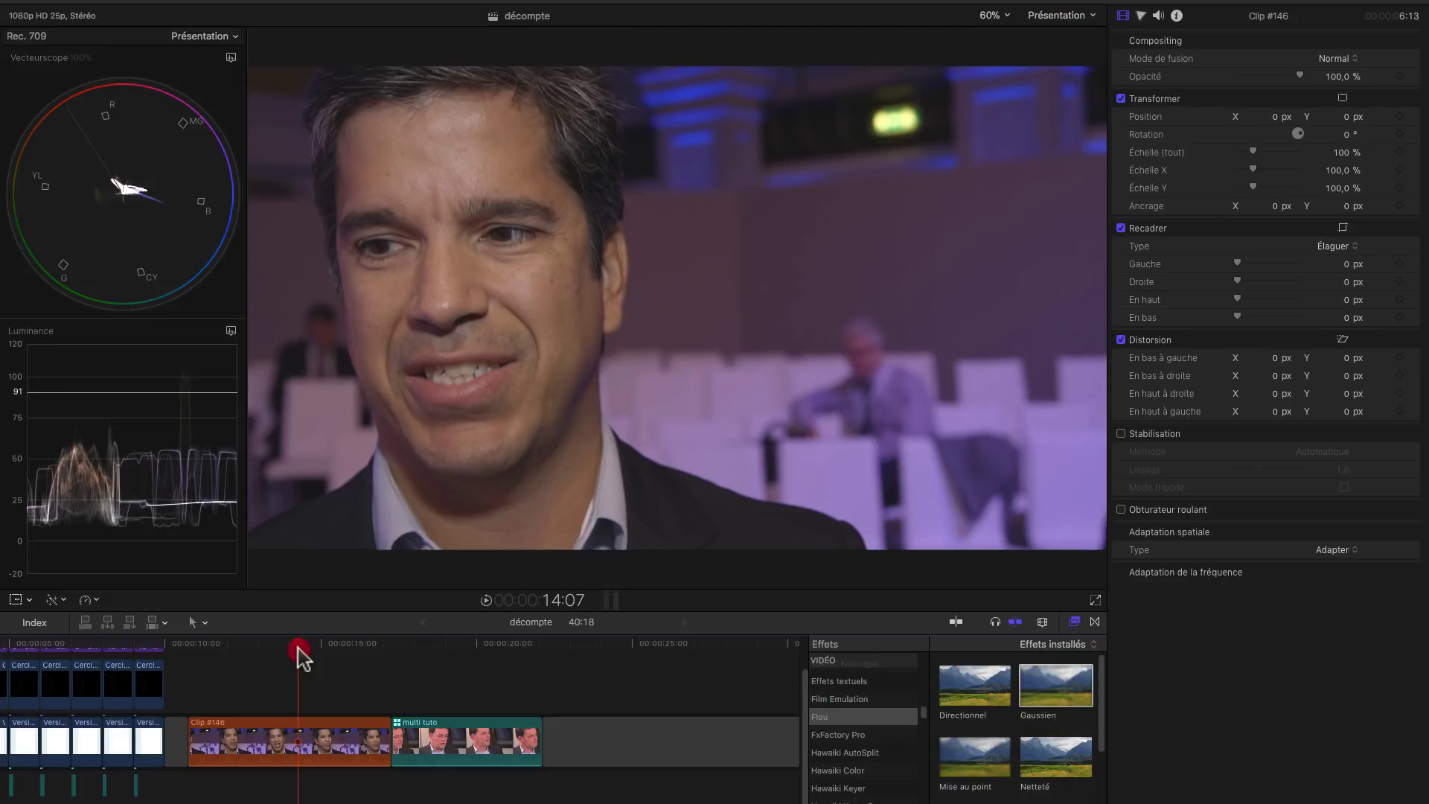
pyautogui.click(297, 645)
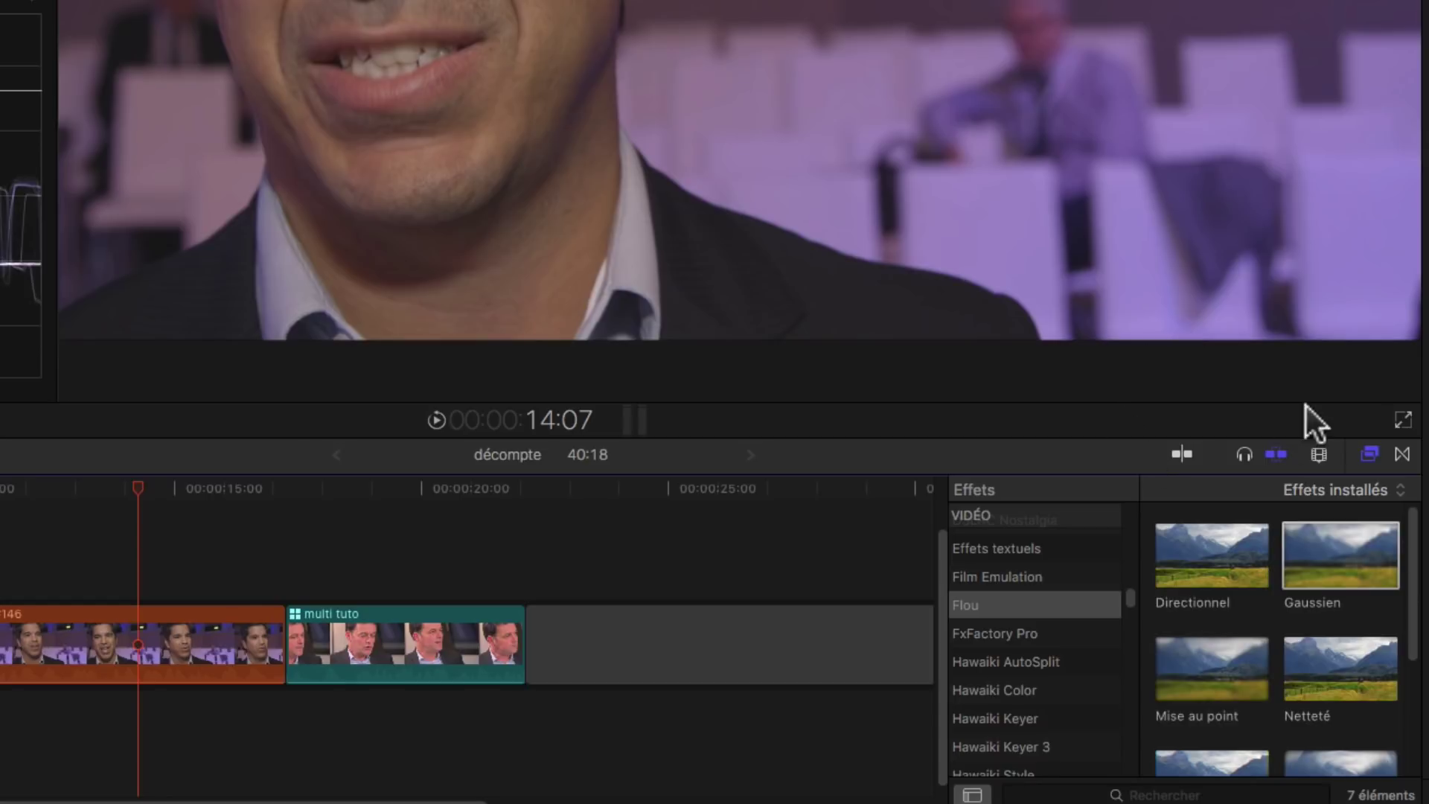
pyautogui.moveTo(1338, 558); pyautogui.dragTo(116, 652)
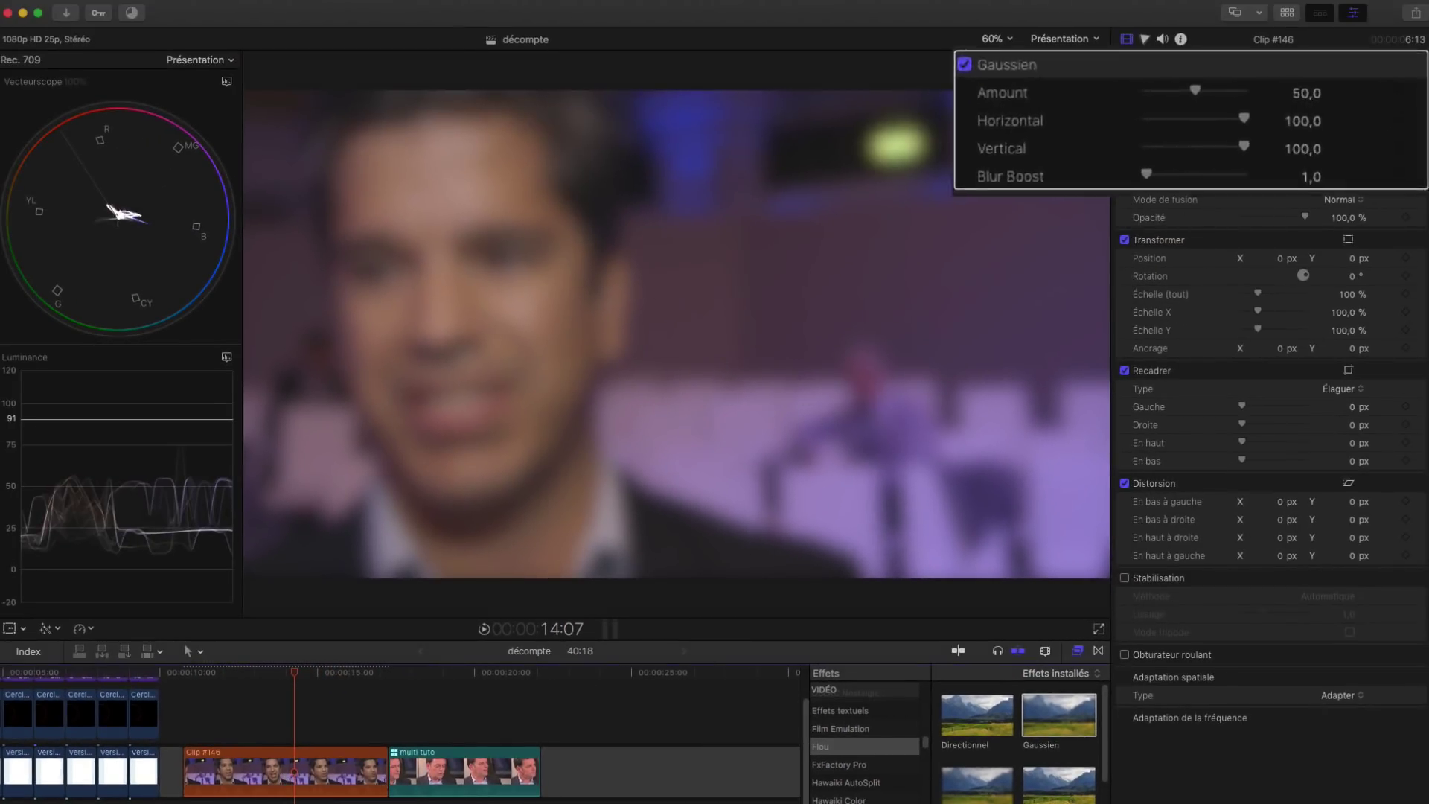
# Step: Add a colour mask to the Gaussien effect and sample the skin tones on the man's cheek, forehead and jaw
pyautogui.click(1263, 52)
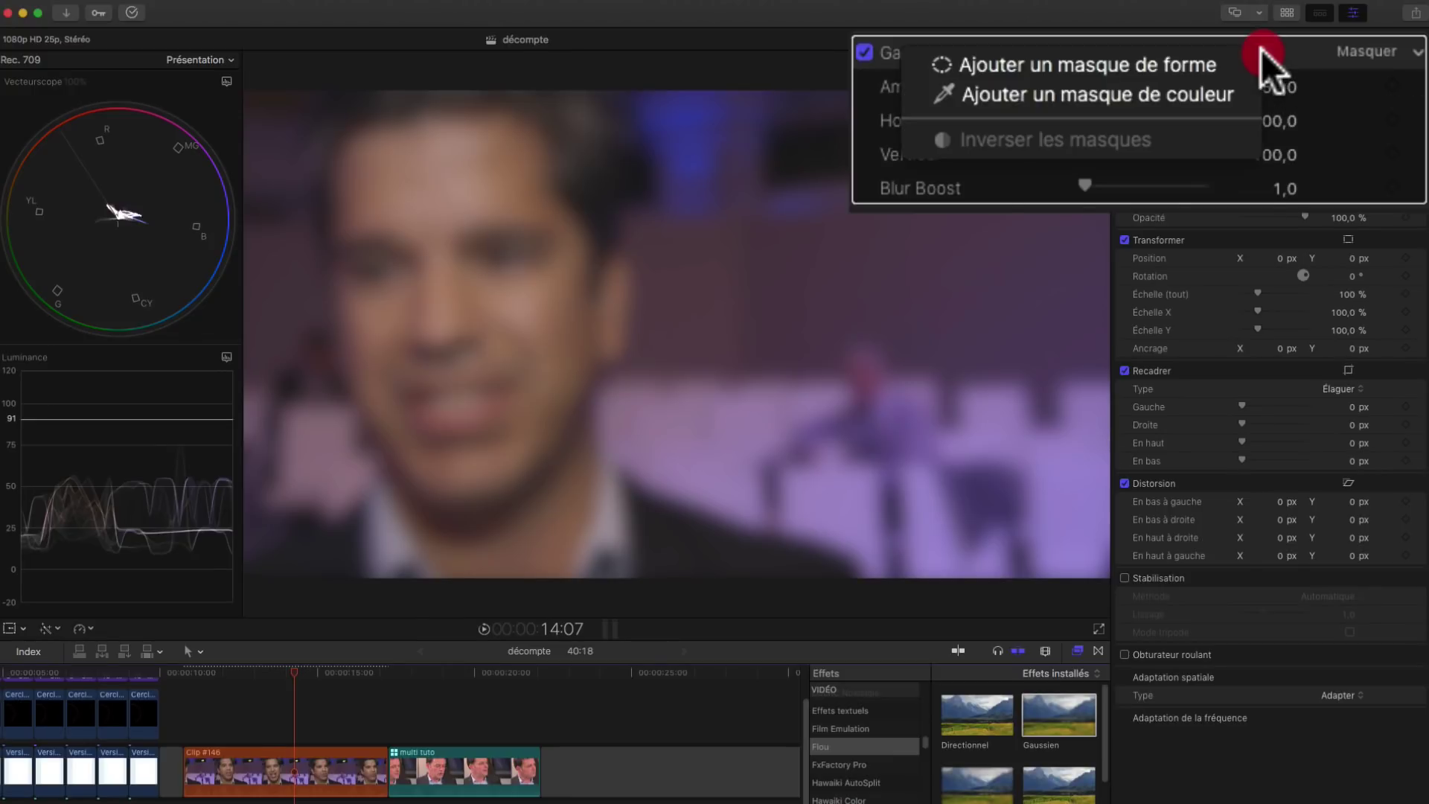
pyautogui.click(1231, 85)
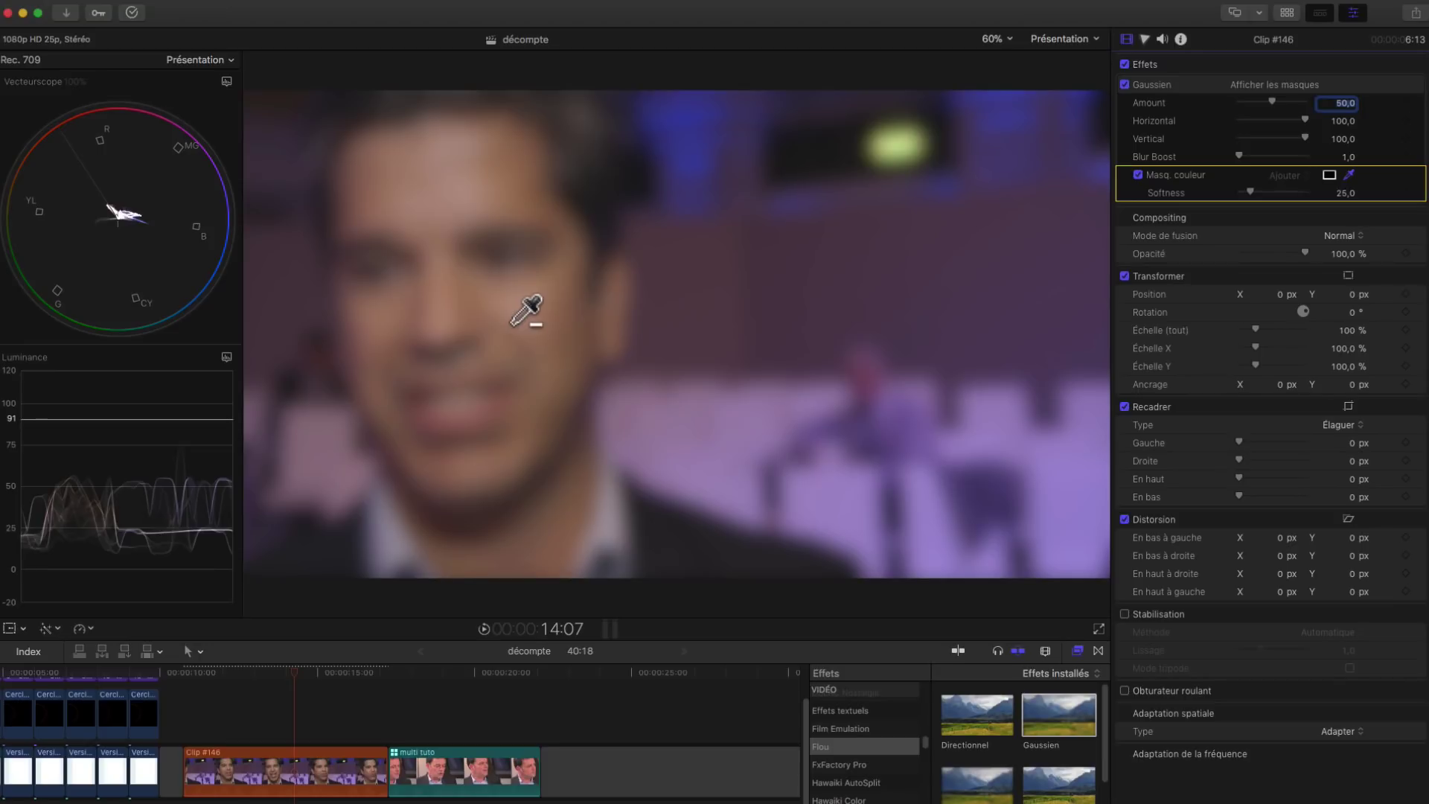
pyautogui.moveTo(513, 323); pyautogui.dragTo(526, 328)
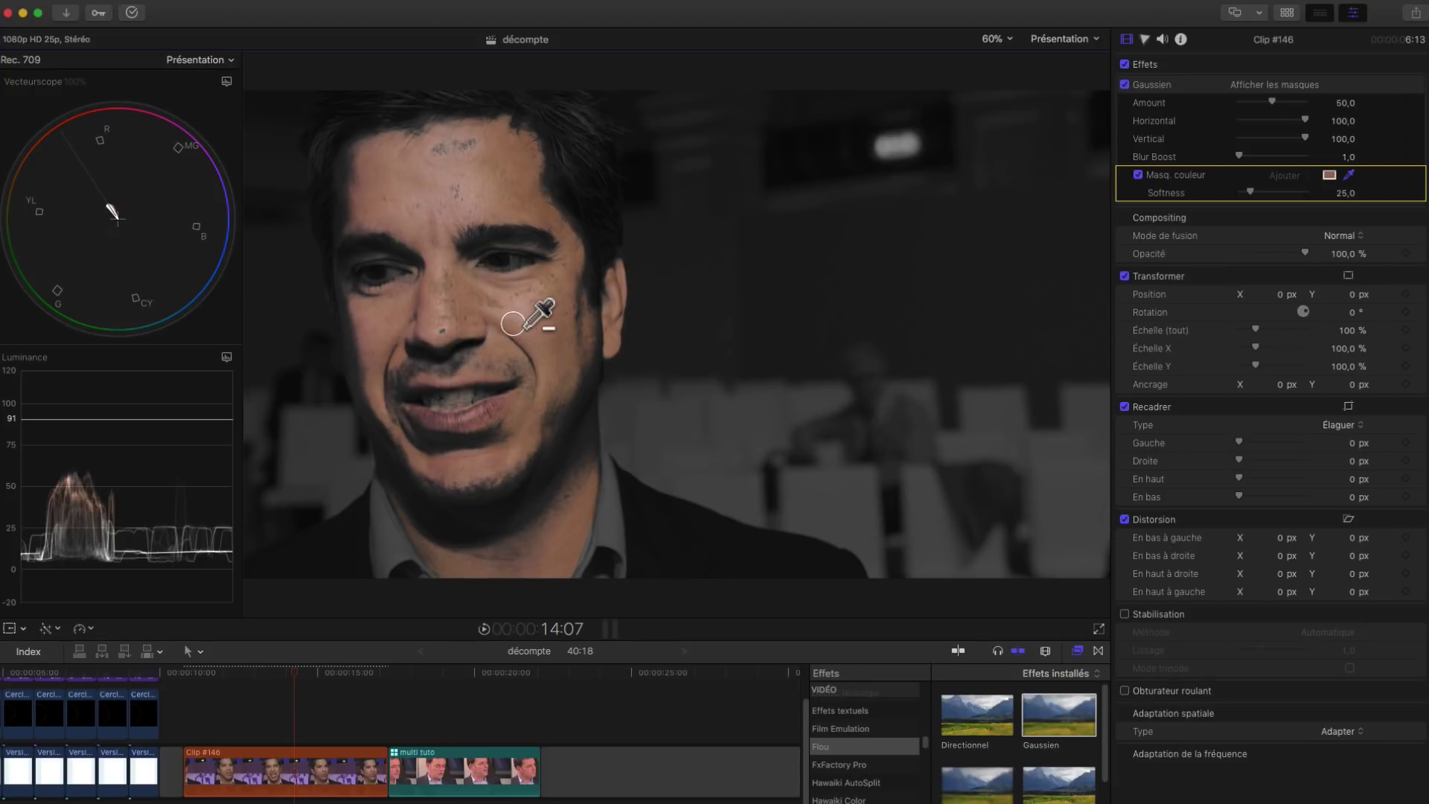
pyautogui.click(514, 323)
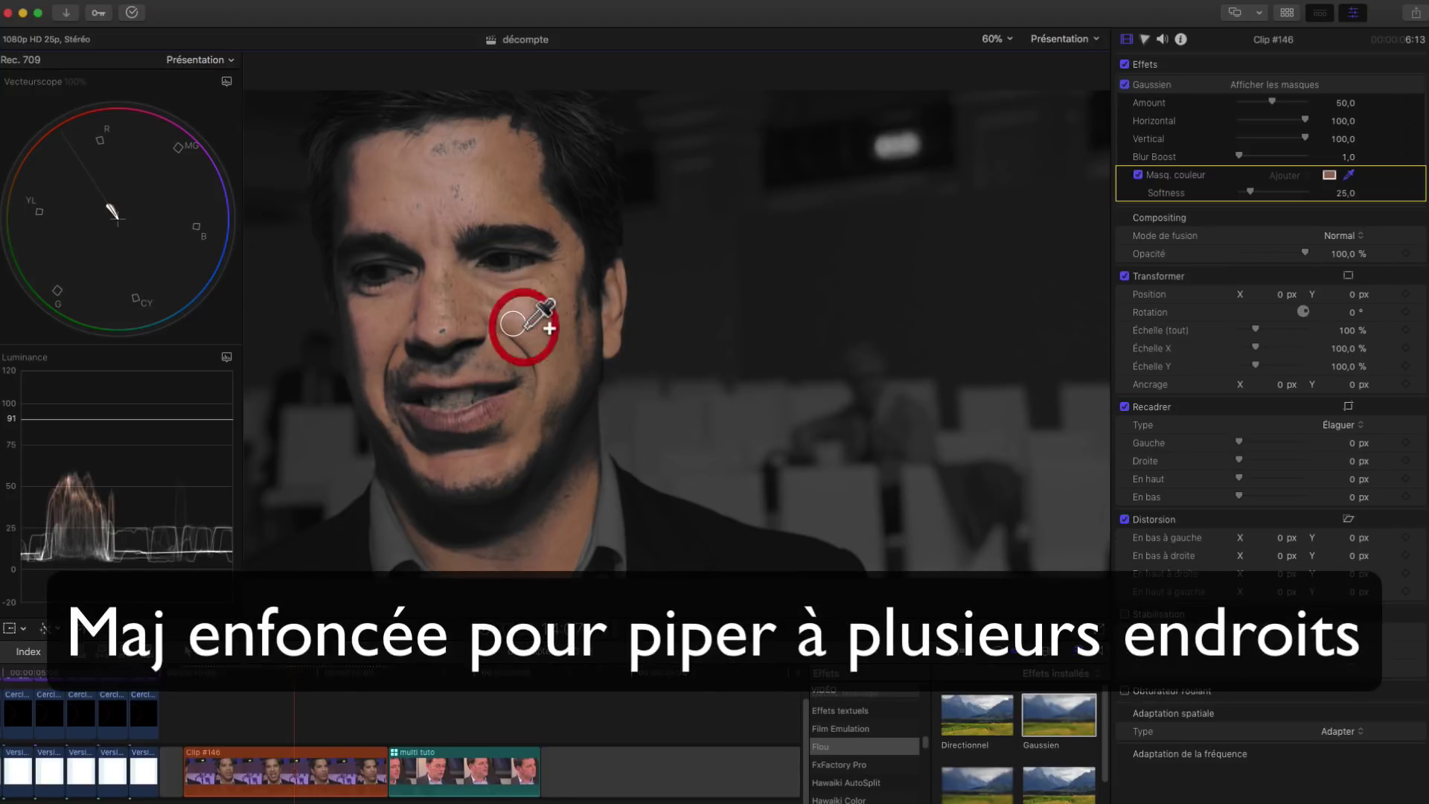
pyautogui.moveTo(435, 164); pyautogui.dragTo(451, 175)
pyautogui.keyDown('shift'); pyautogui.click(530, 421); pyautogui.keyUp('shift')
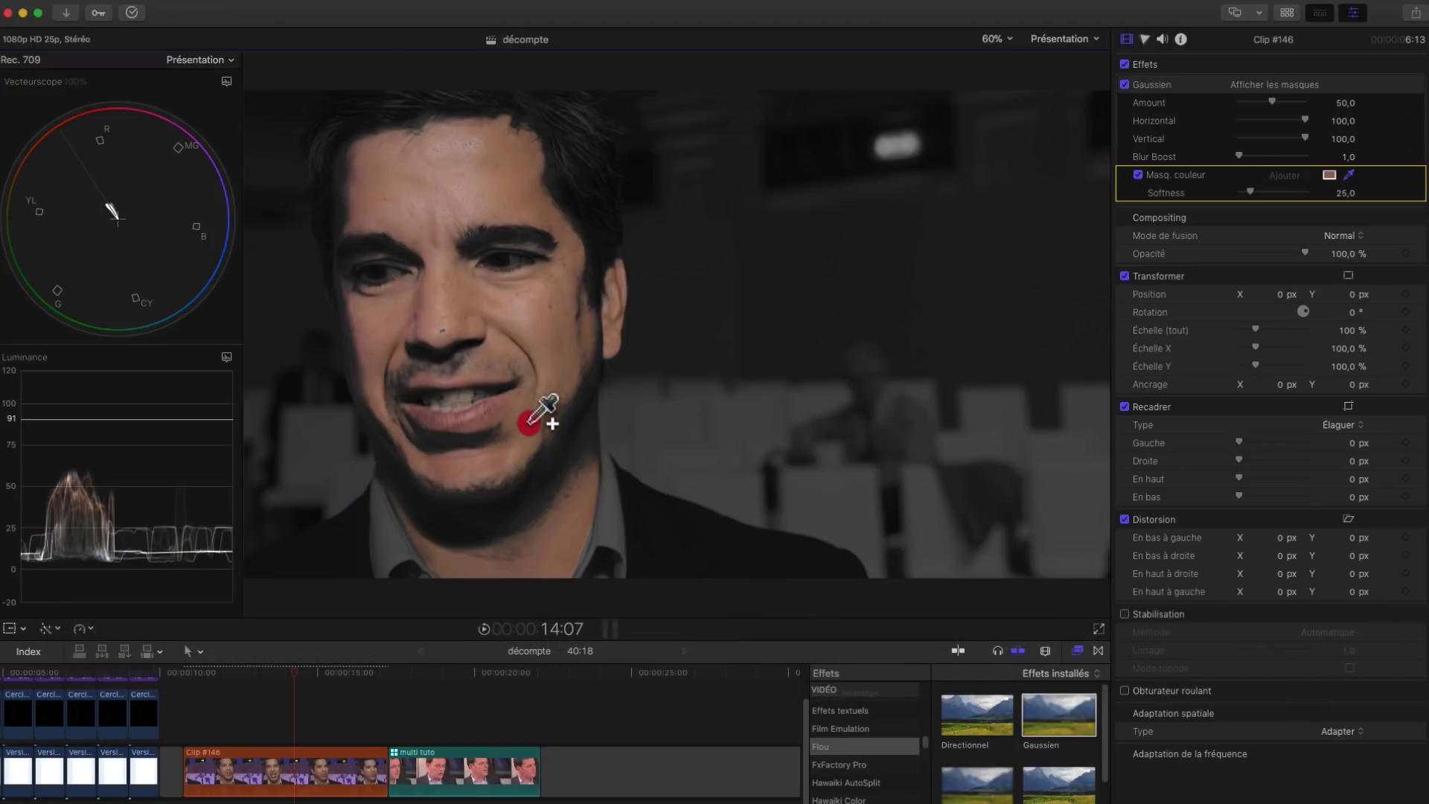
pyautogui.moveTo(529, 422); pyautogui.dragTo(543, 424)
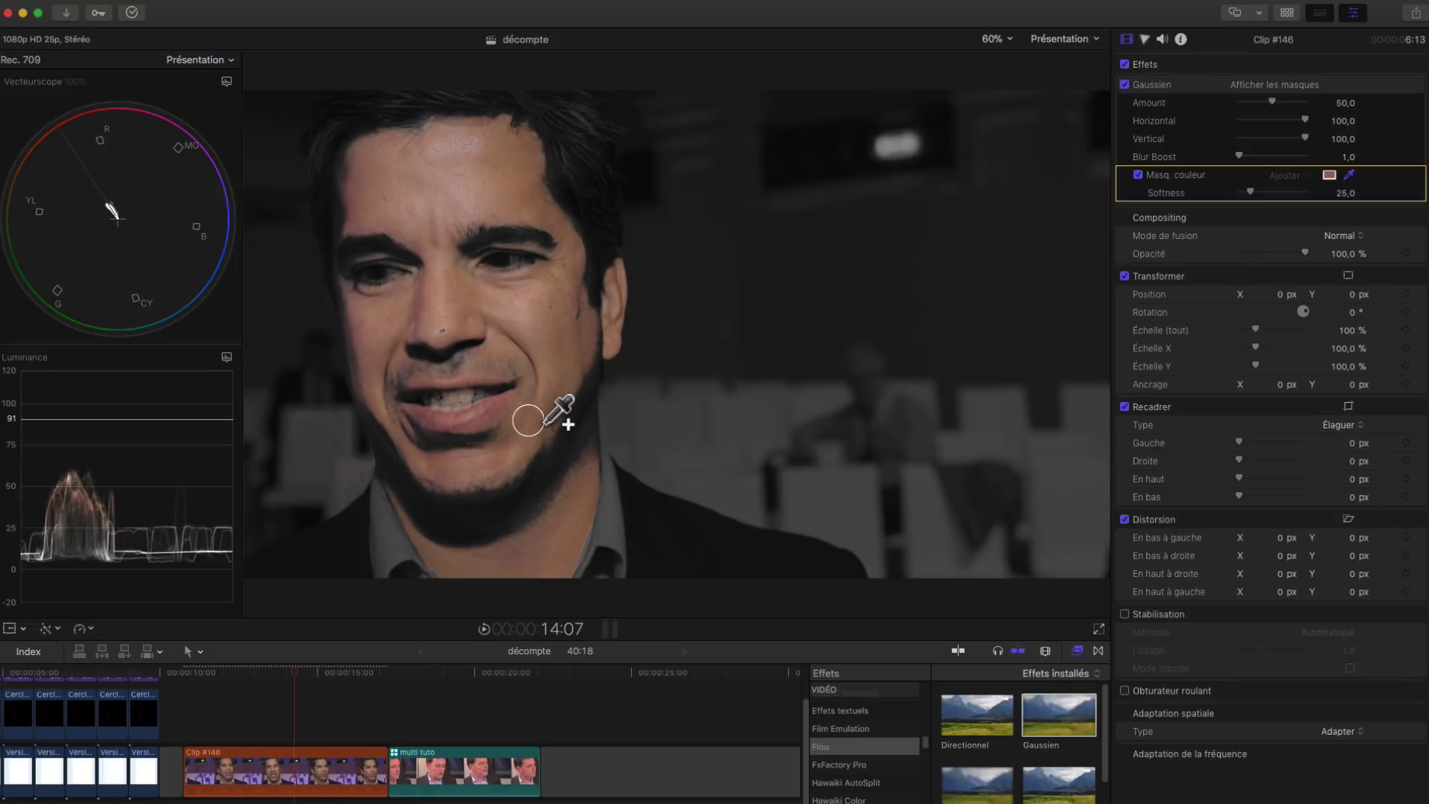
pyautogui.click(544, 423)
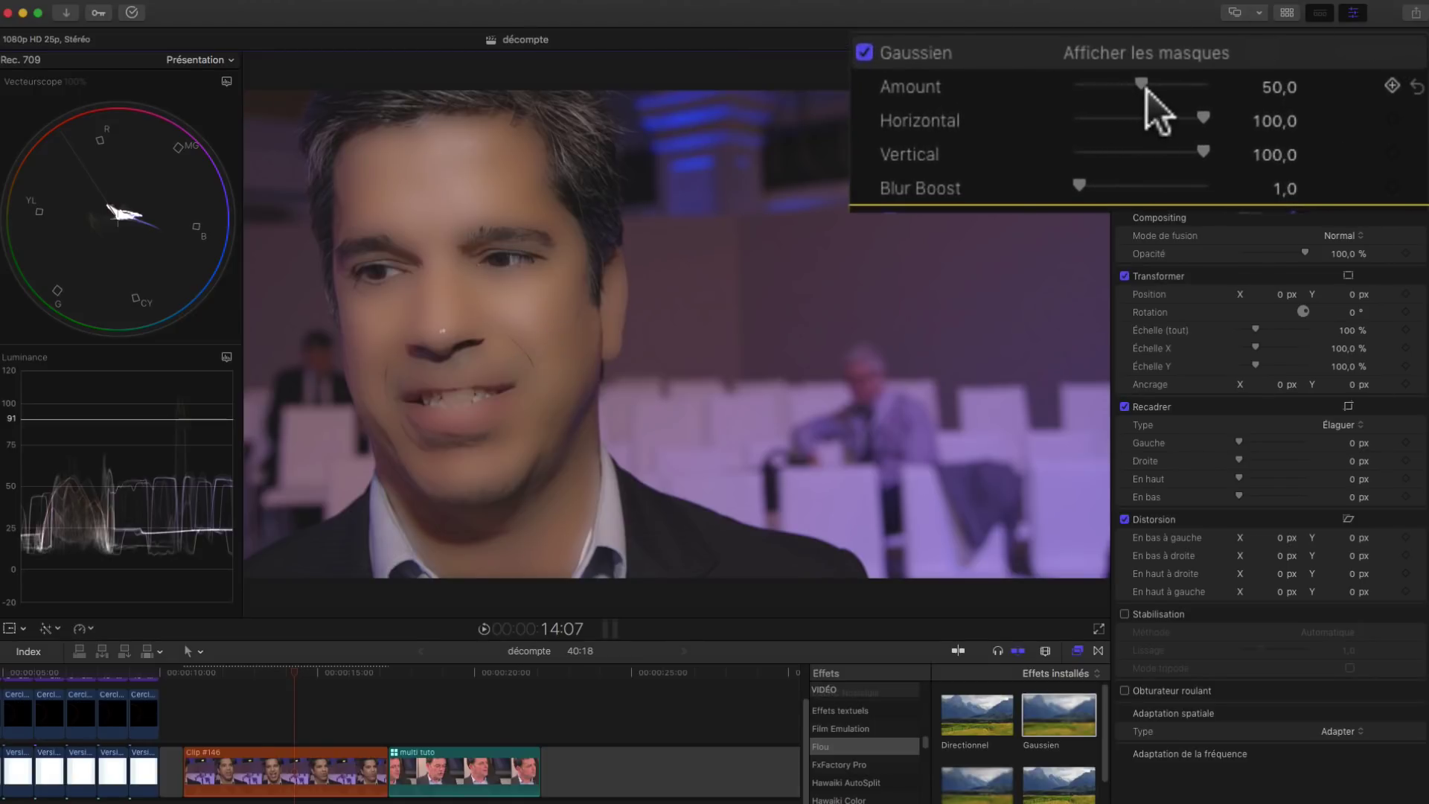
# Step: Try Gaussien Amounts of 3 and 2,5 and compare the skin with the effect switched off and on
pyautogui.click(1271, 83)
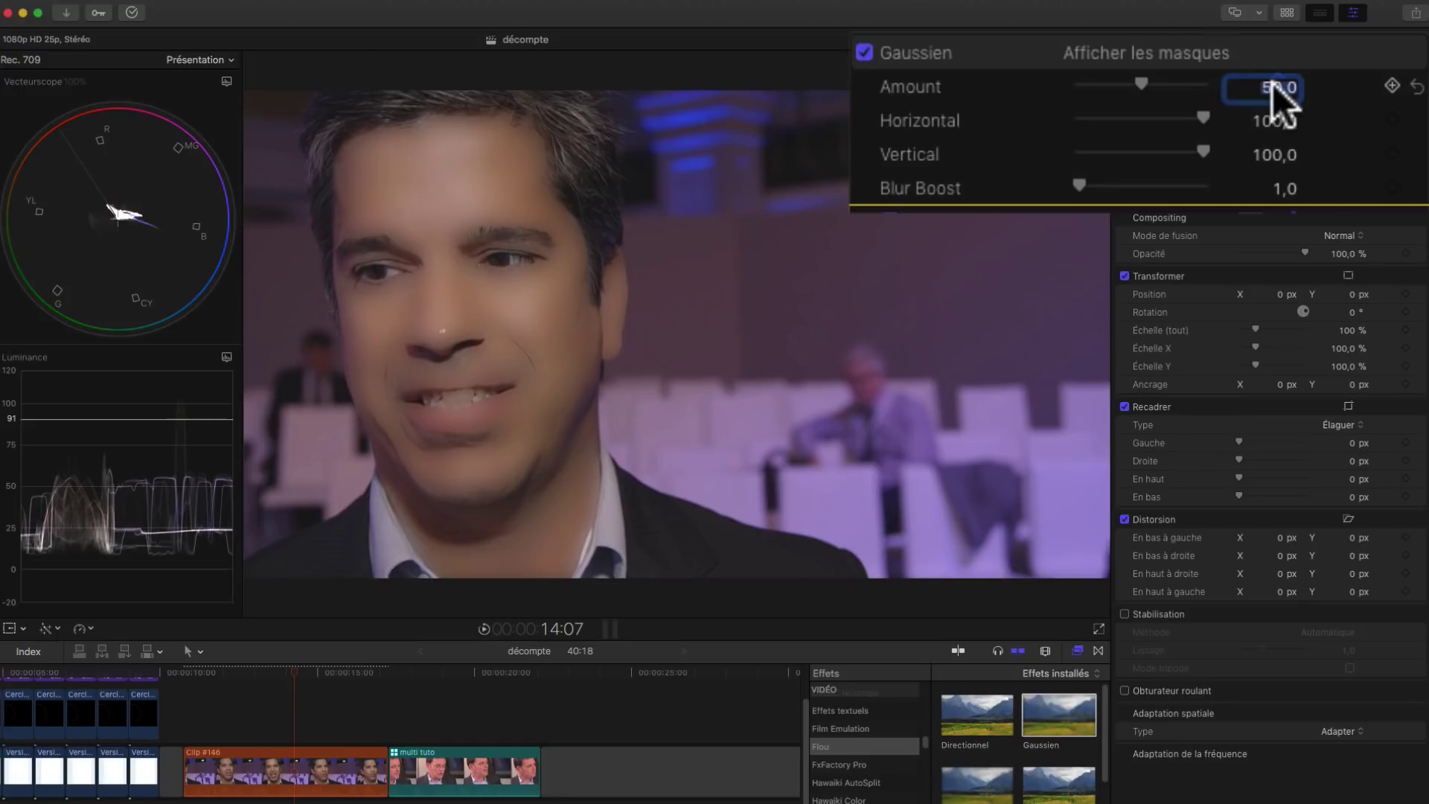
pyautogui.write('3')
pyautogui.press('Return')
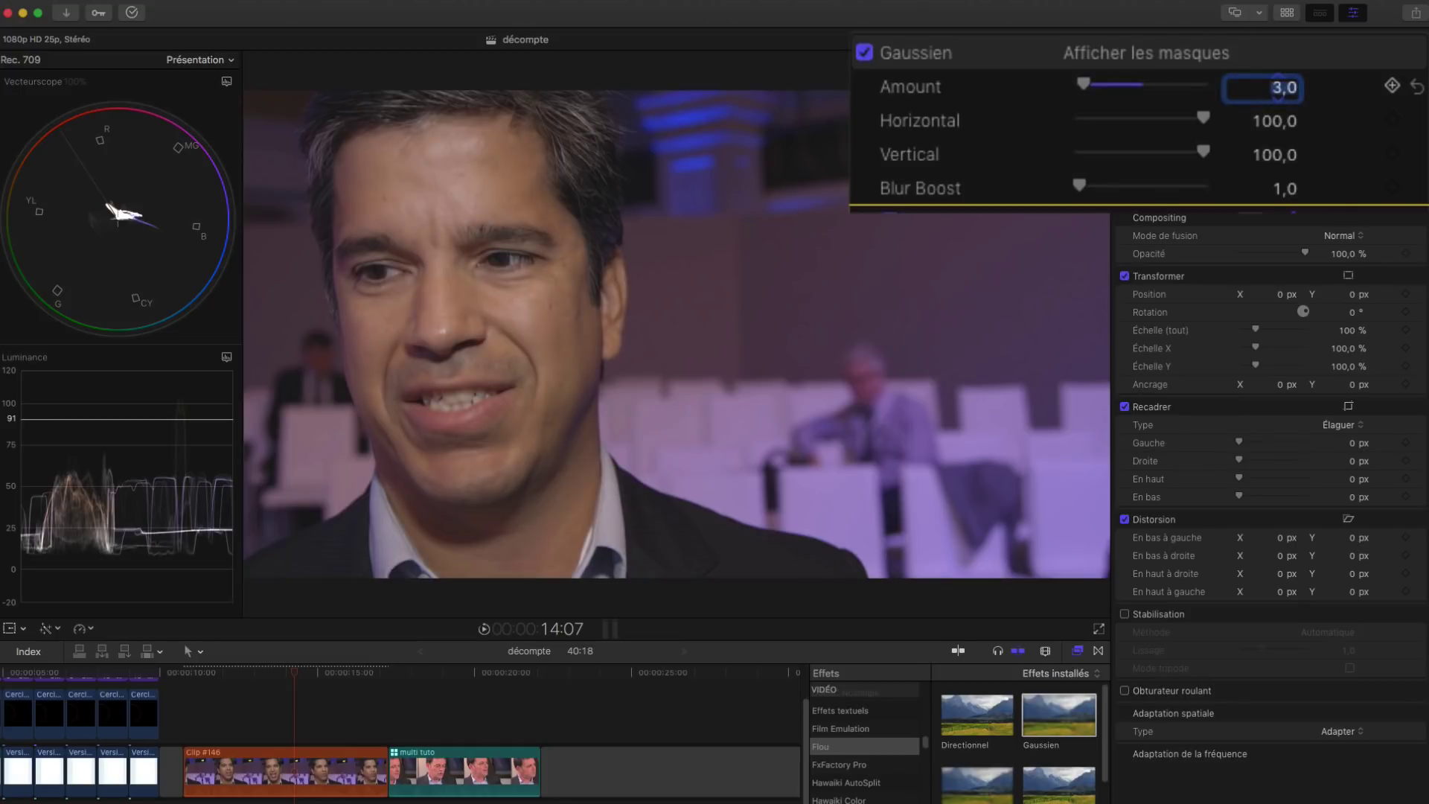
pyautogui.write('2')
pyautogui.press('Return')
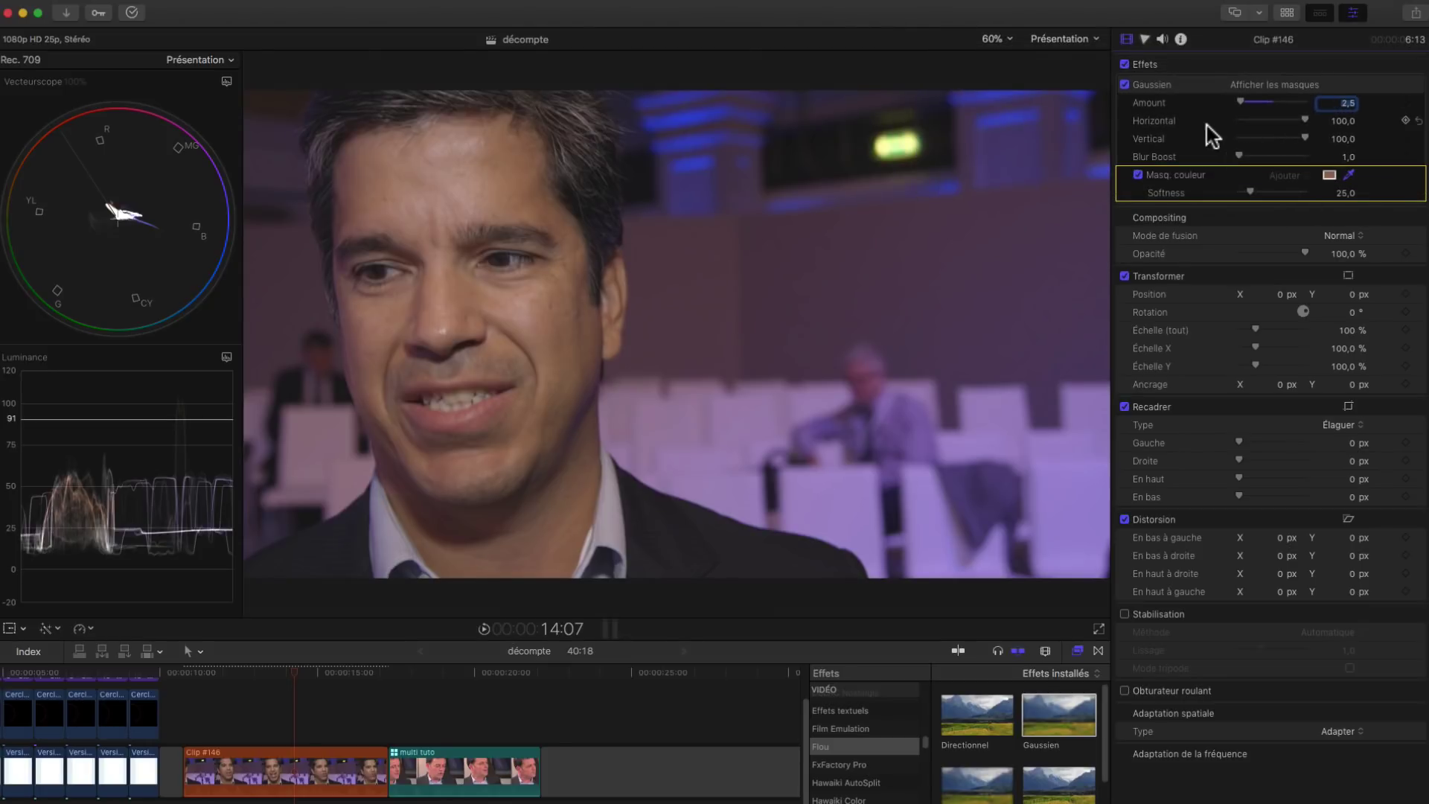
pyautogui.click(1125, 85)
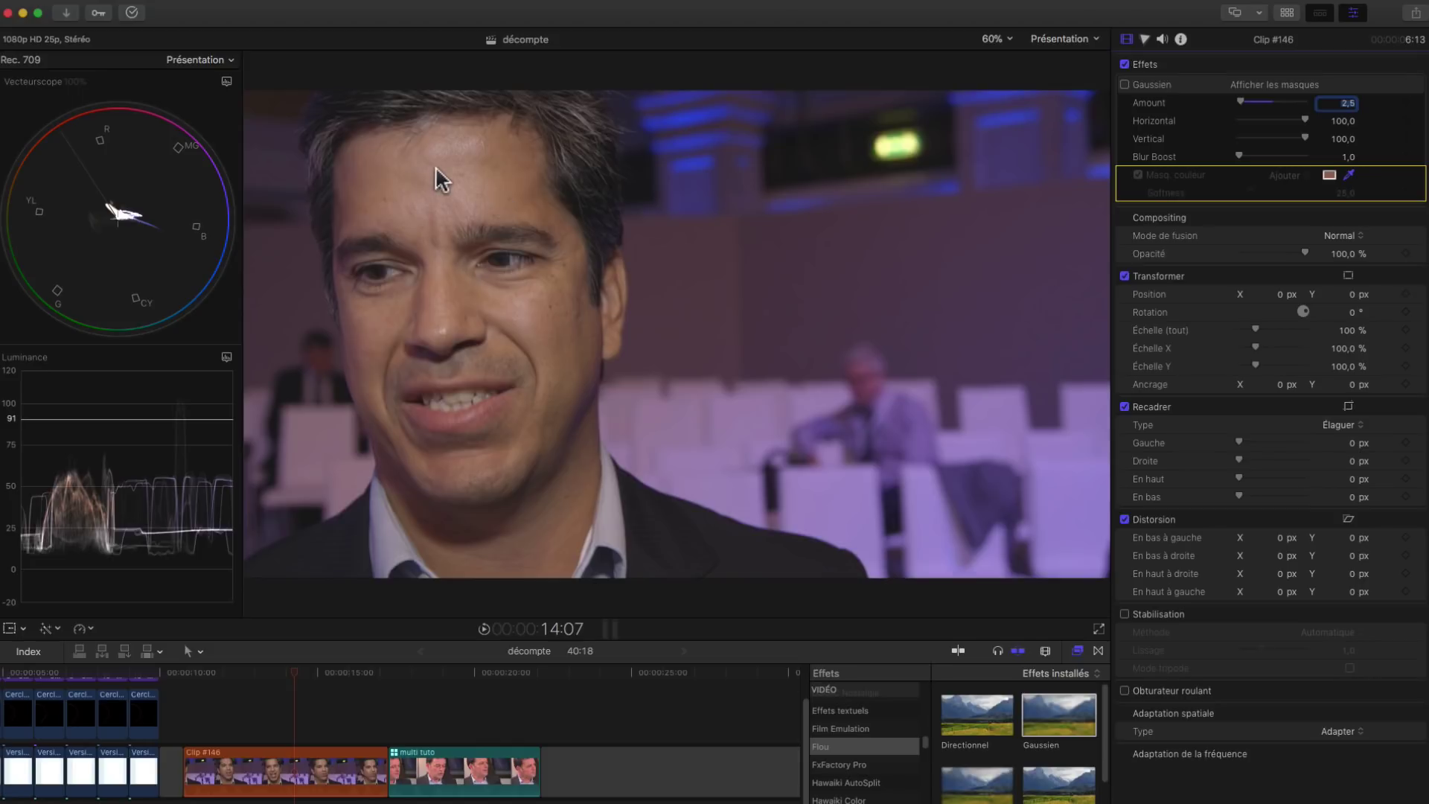
pyautogui.click(1124, 84)
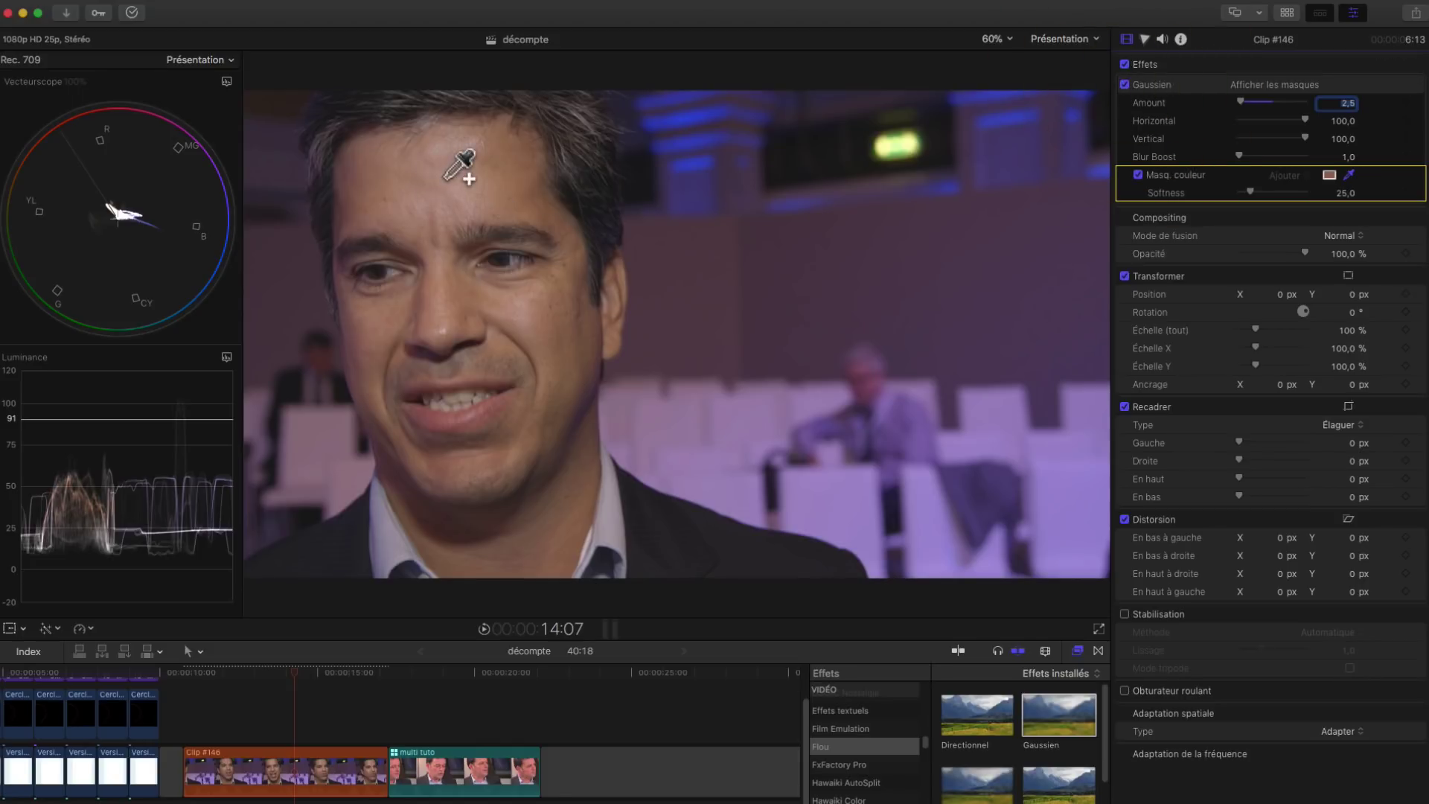
# Step: Set the Gaussien Amount to 3,0 and review the softened skin on other frames, stopping at 13:22
pyautogui.click(1350, 103)
pyautogui.write('3')
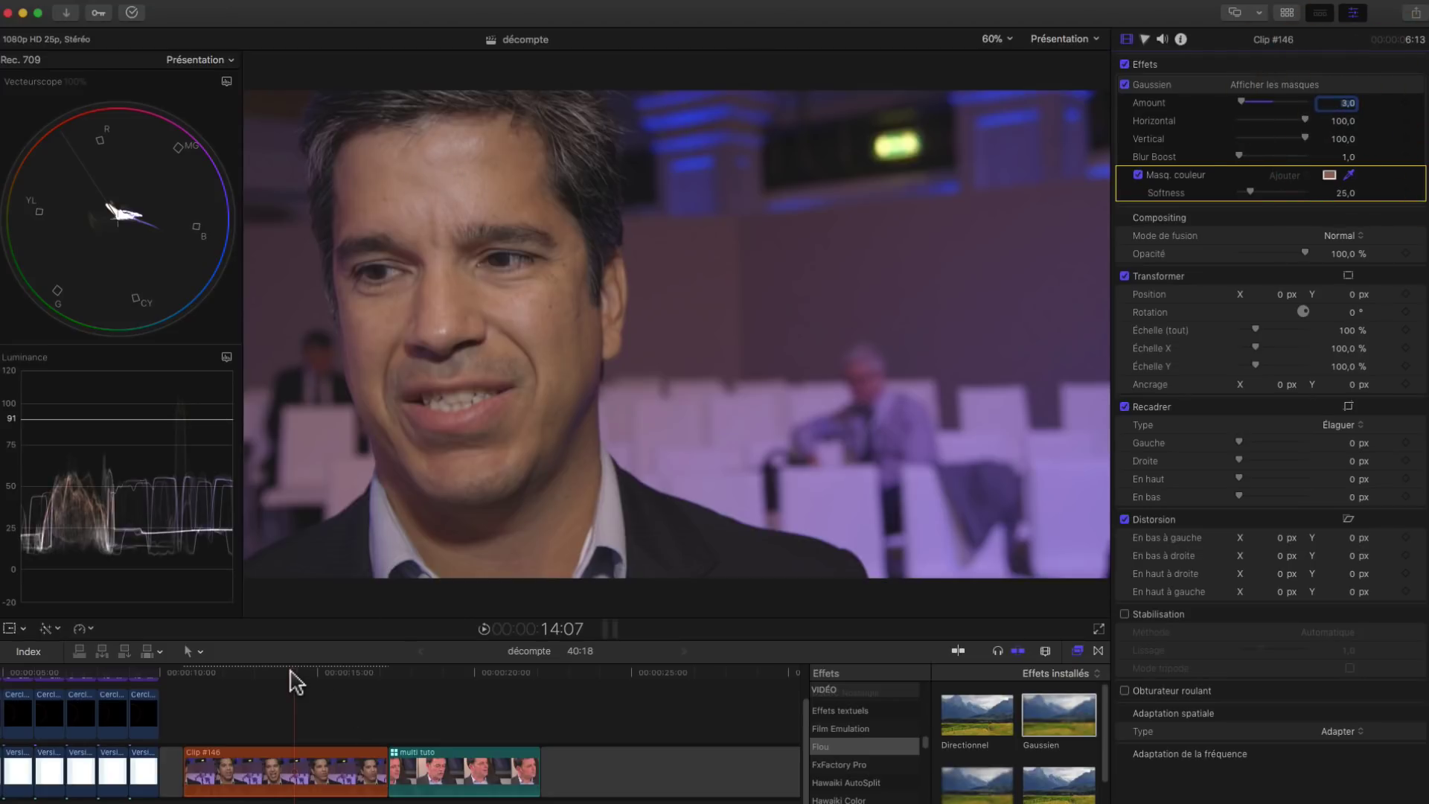
pyautogui.moveTo(277, 679); pyautogui.dragTo(290, 705)
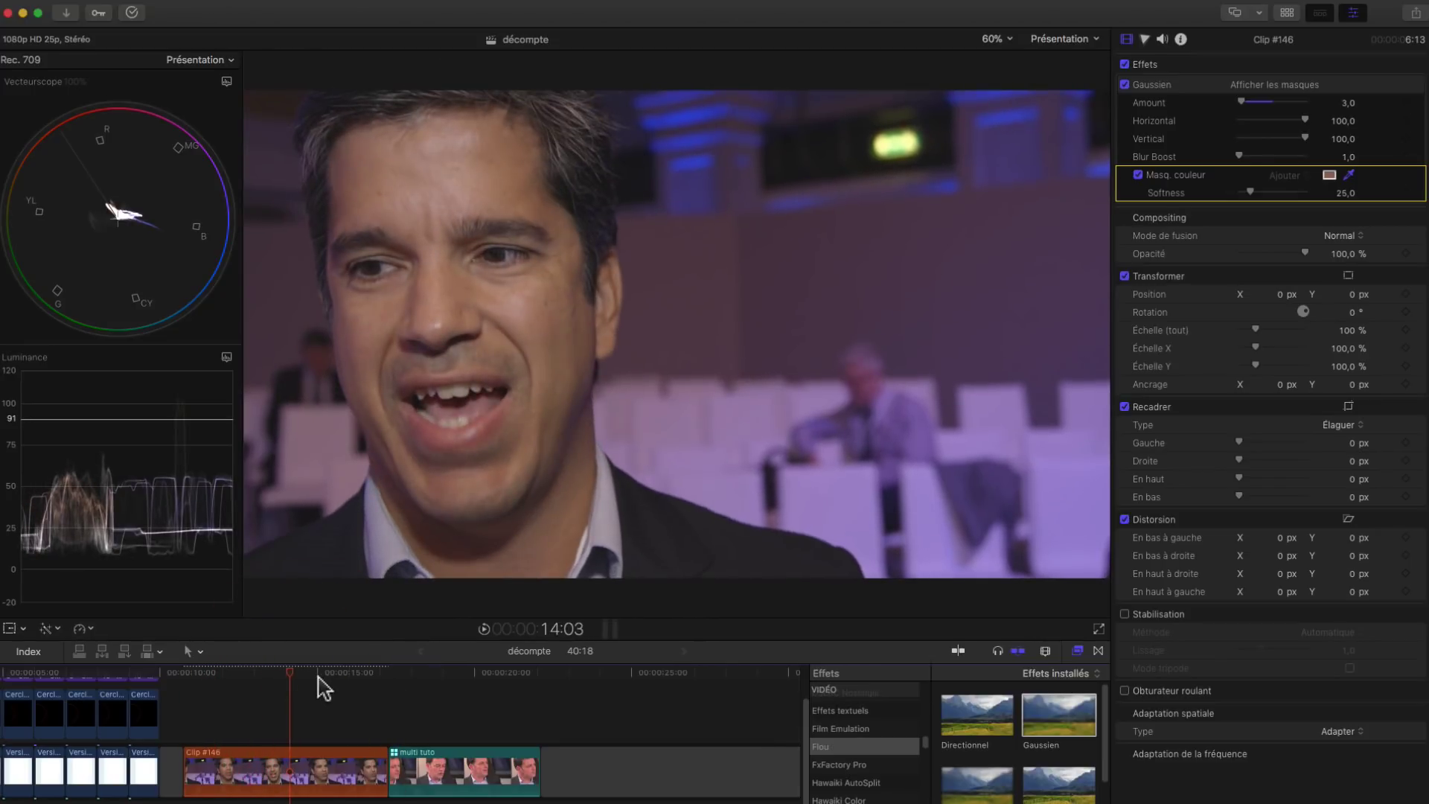
pyautogui.moveTo(283, 675); pyautogui.dragTo(296, 678)
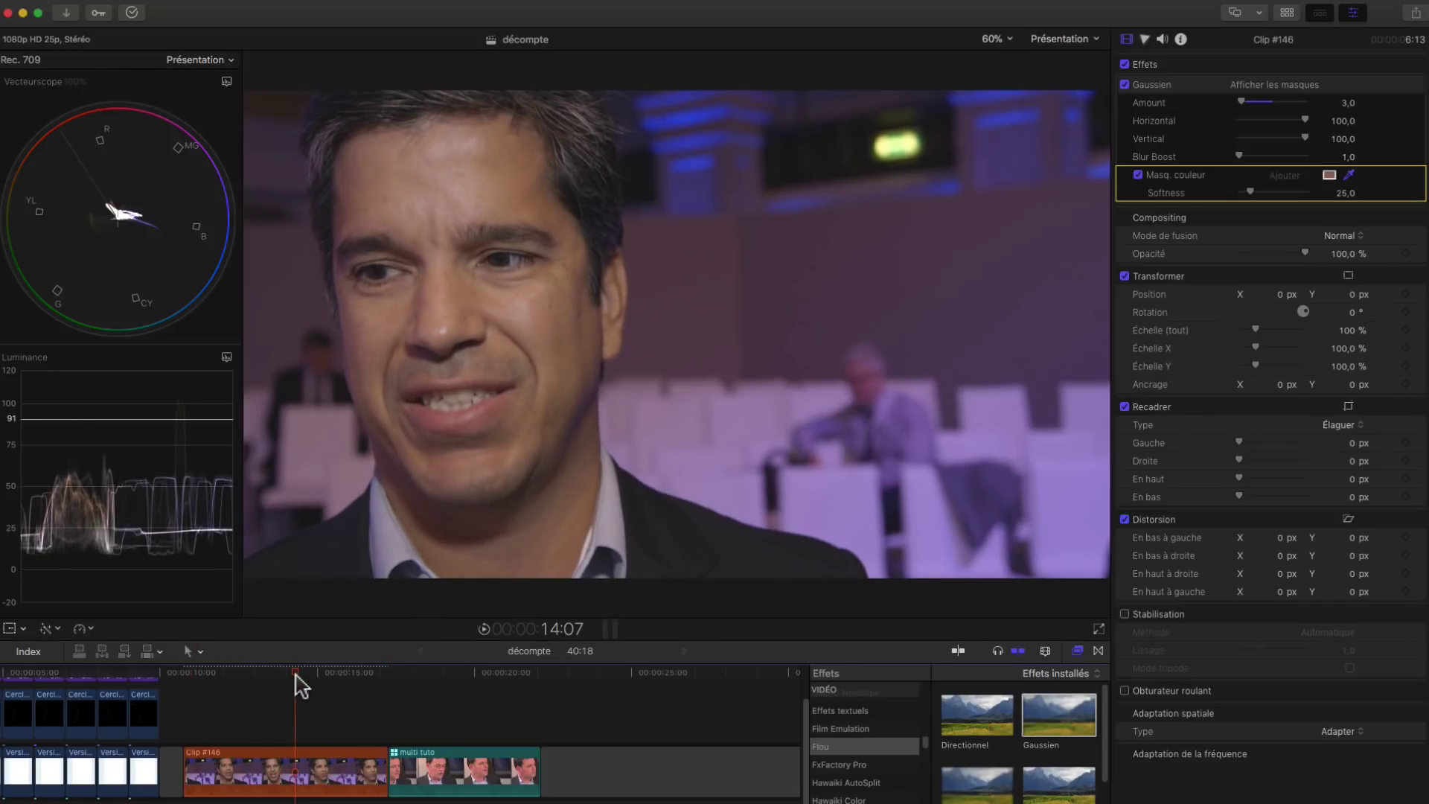
pyautogui.moveTo(299, 676); pyautogui.dragTo(282, 679)
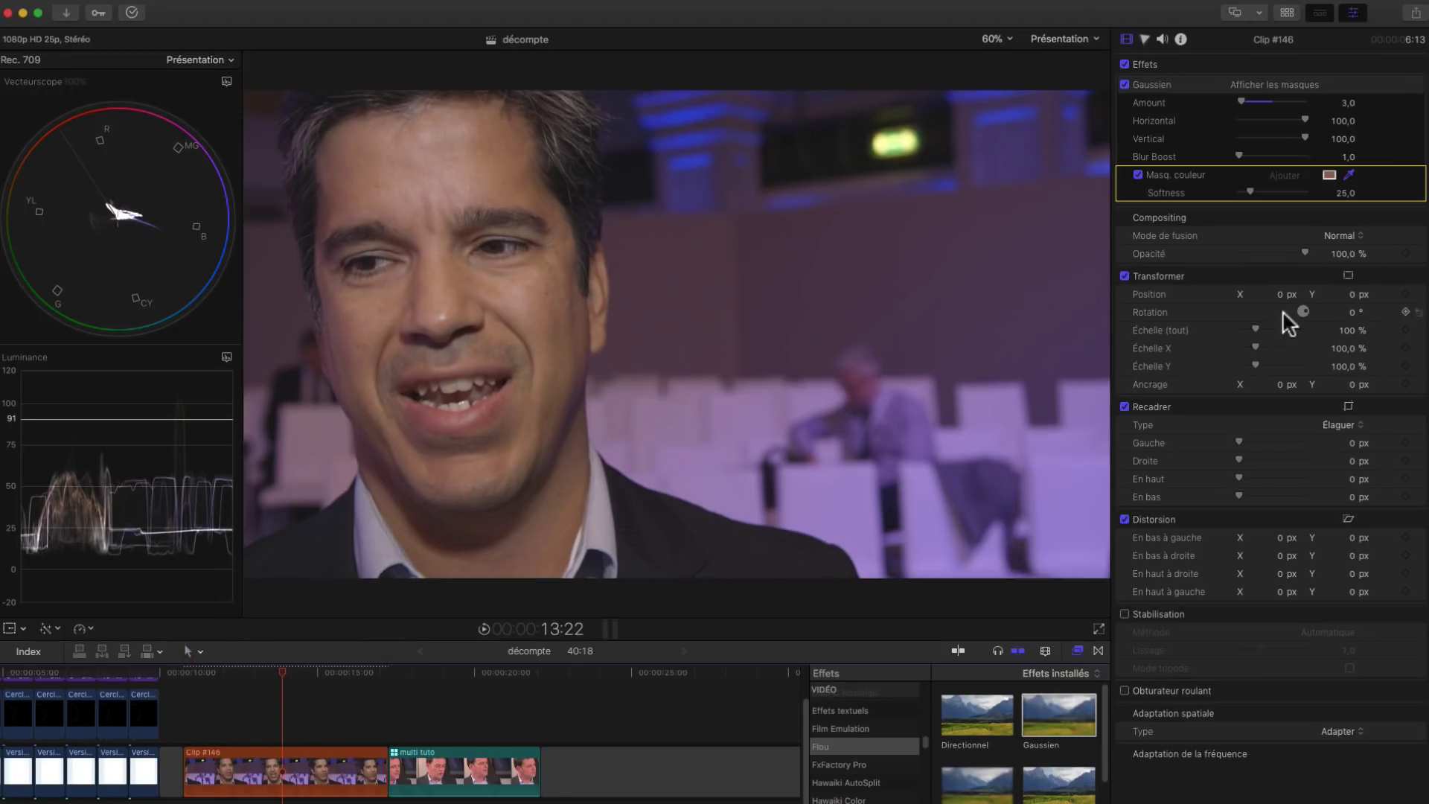
# Step: Correct Clip #146 with the colour wheels by setting Nuancer to 9,0, and compare with the correction off and on
pyautogui.click(1145, 39)
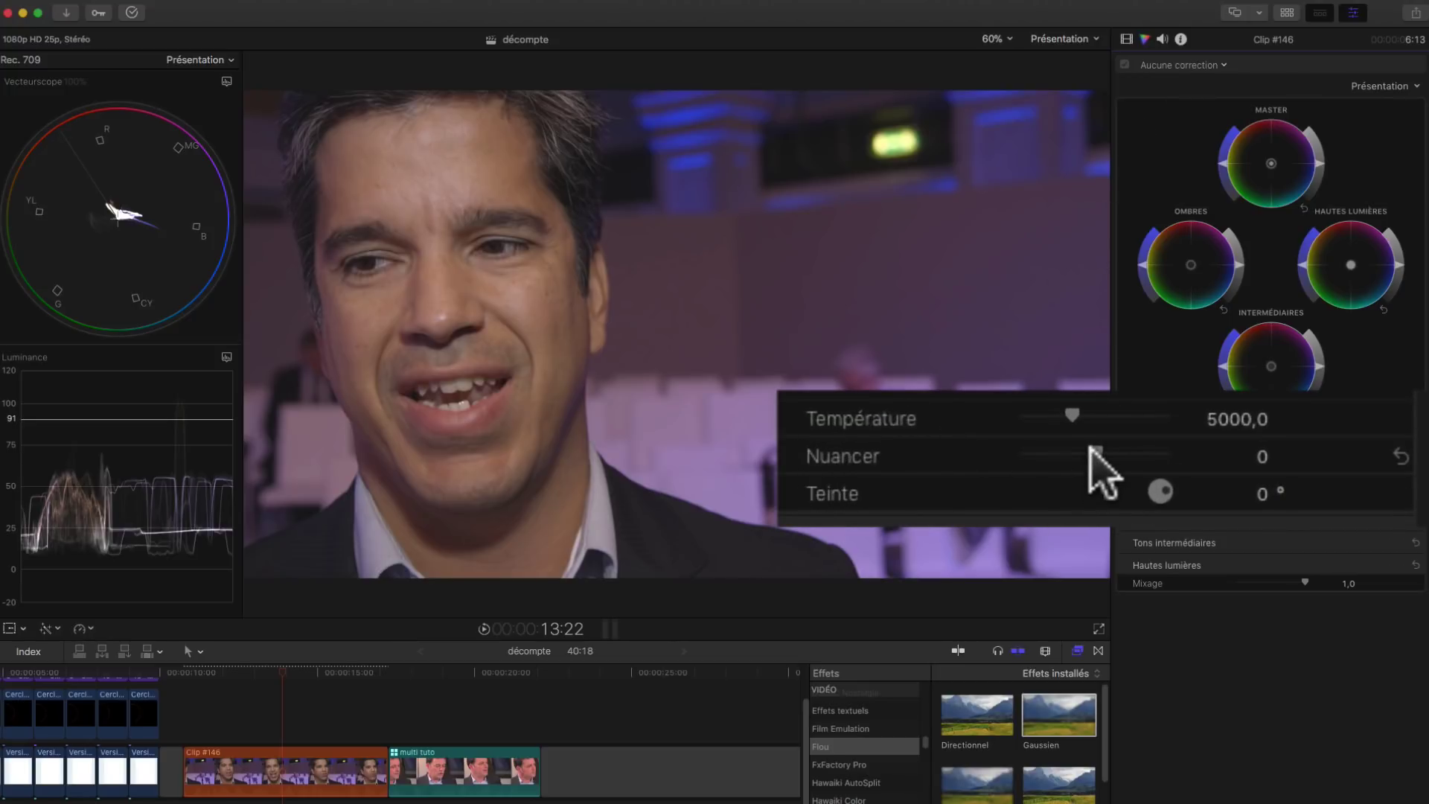
pyautogui.moveTo(1094, 452); pyautogui.dragTo(1099, 451)
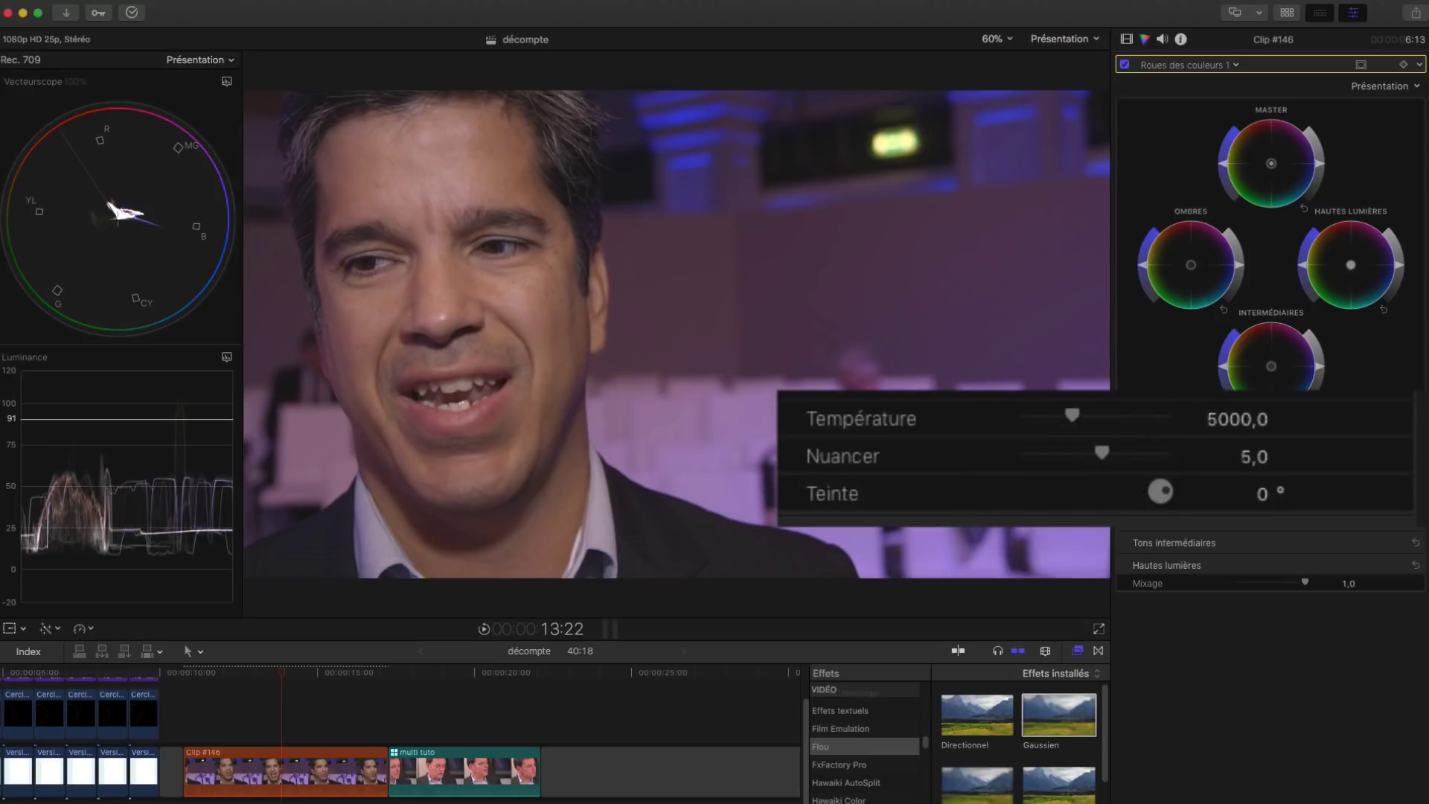
pyautogui.click(1097, 452)
pyautogui.moveTo(1097, 454); pyautogui.dragTo(1099, 446)
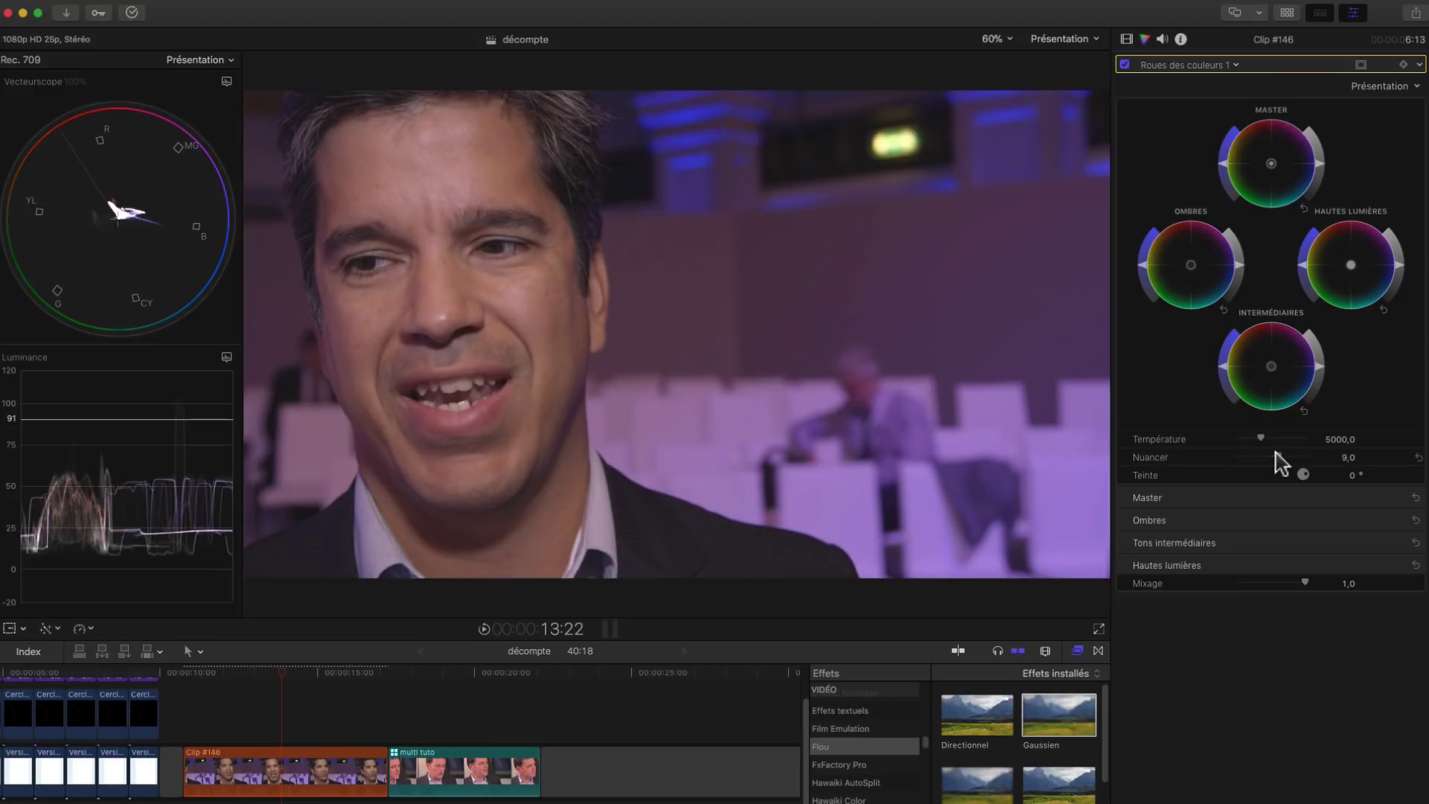
pyautogui.click(1124, 65)
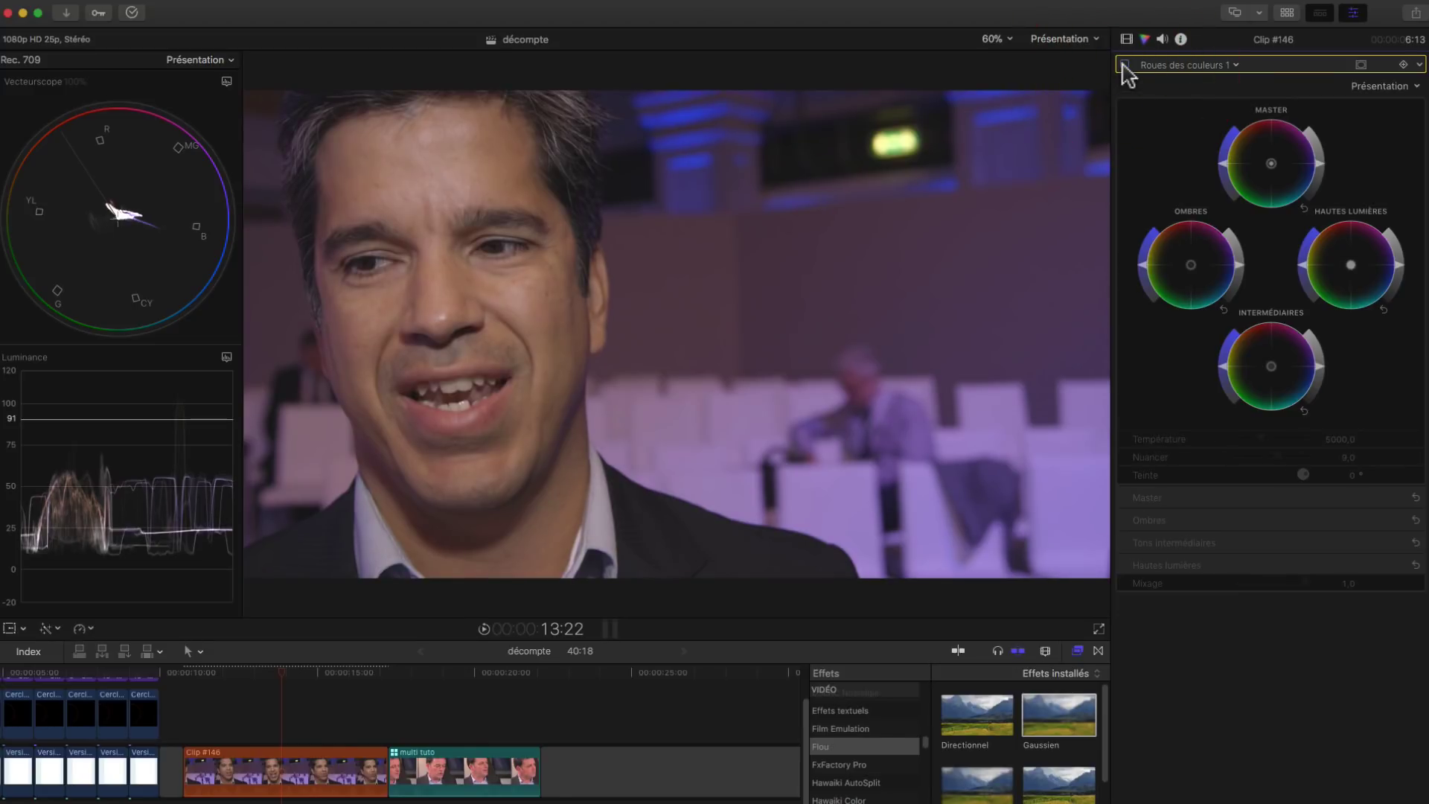
pyautogui.click(1124, 65)
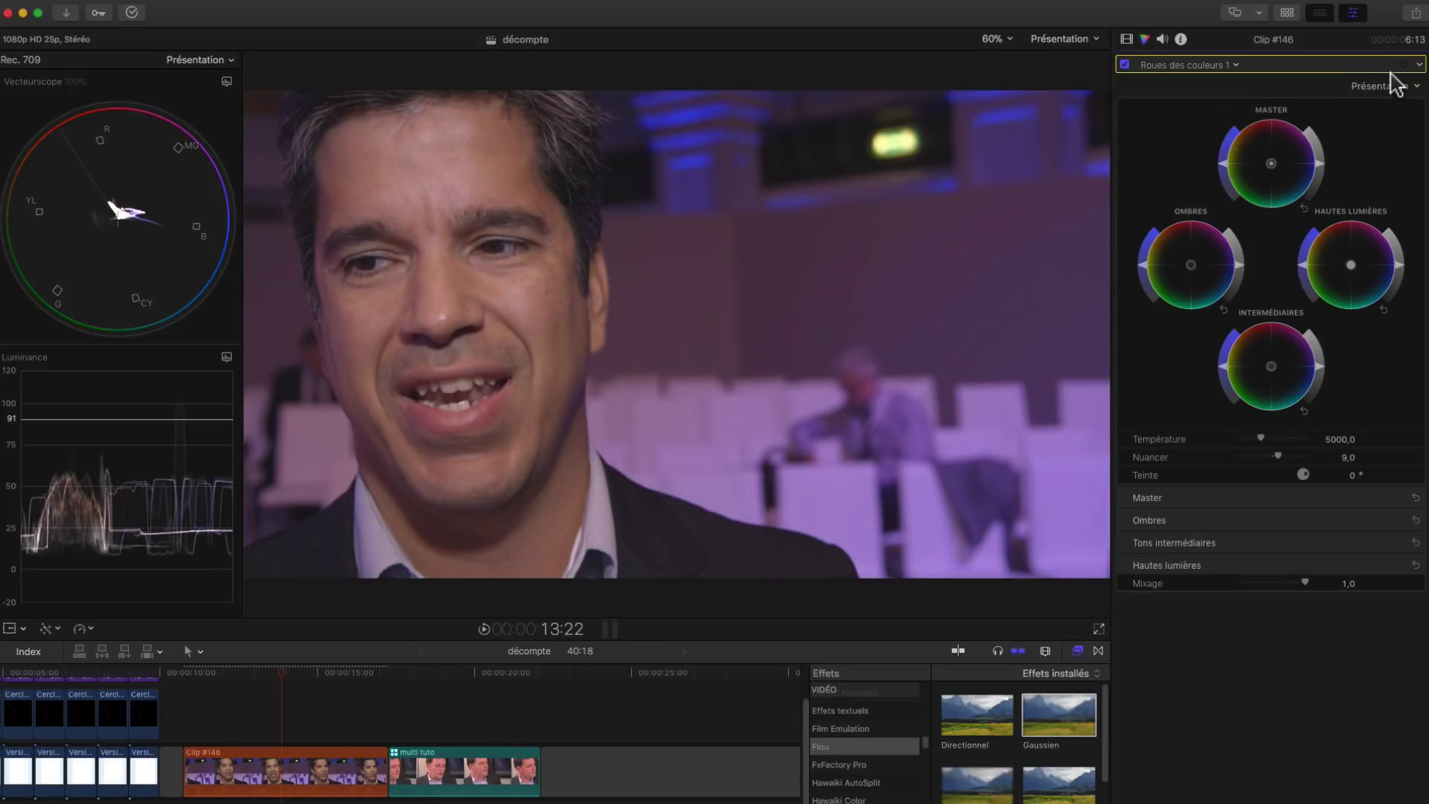
# Step: Limit Roues des couleurs 1 to the skin with a colour mask sampled across the face, and compare the correction off and on
pyautogui.click(1360, 65)
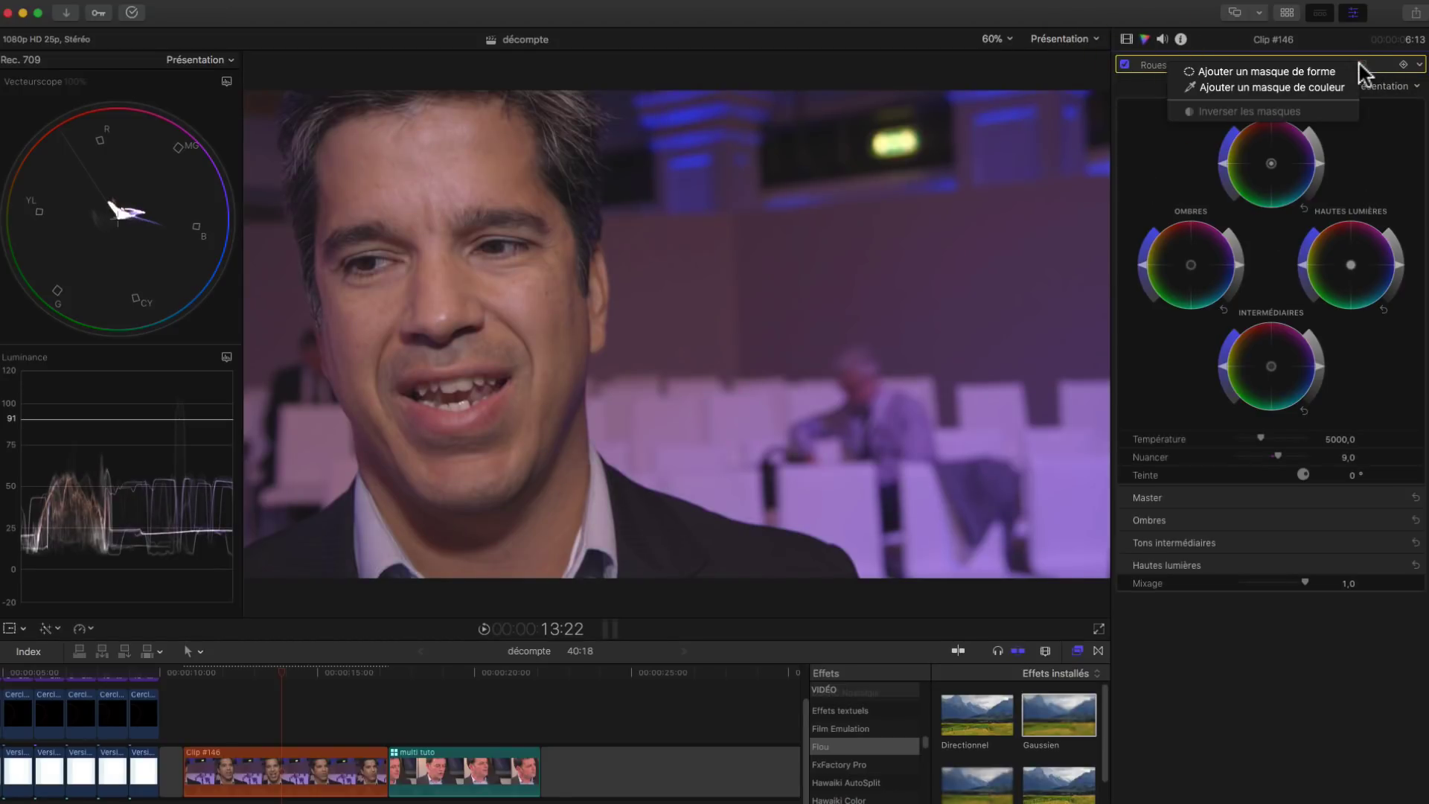
pyautogui.click(1320, 89)
pyautogui.moveTo(531, 320); pyautogui.dragTo(550, 330)
pyautogui.moveTo(549, 265)
pyautogui.mouseDown()
pyautogui.moveTo(462, 175)
pyautogui.moveTo(441, 186)
pyautogui.moveTo(521, 260)
pyautogui.mouseUp()
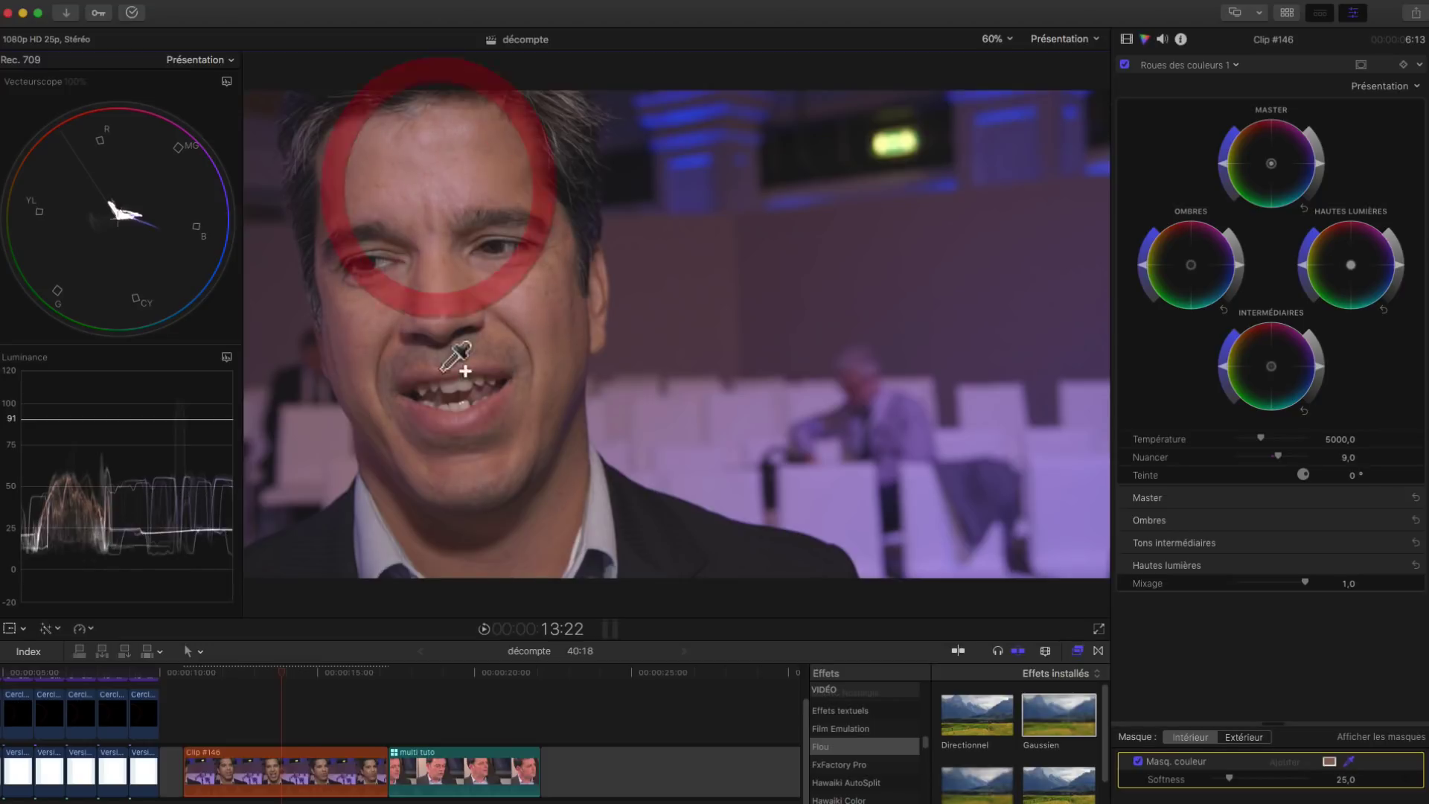
pyautogui.moveTo(445, 469); pyautogui.dragTo(416, 350)
pyautogui.moveTo(399, 362); pyautogui.dragTo(400, 360)
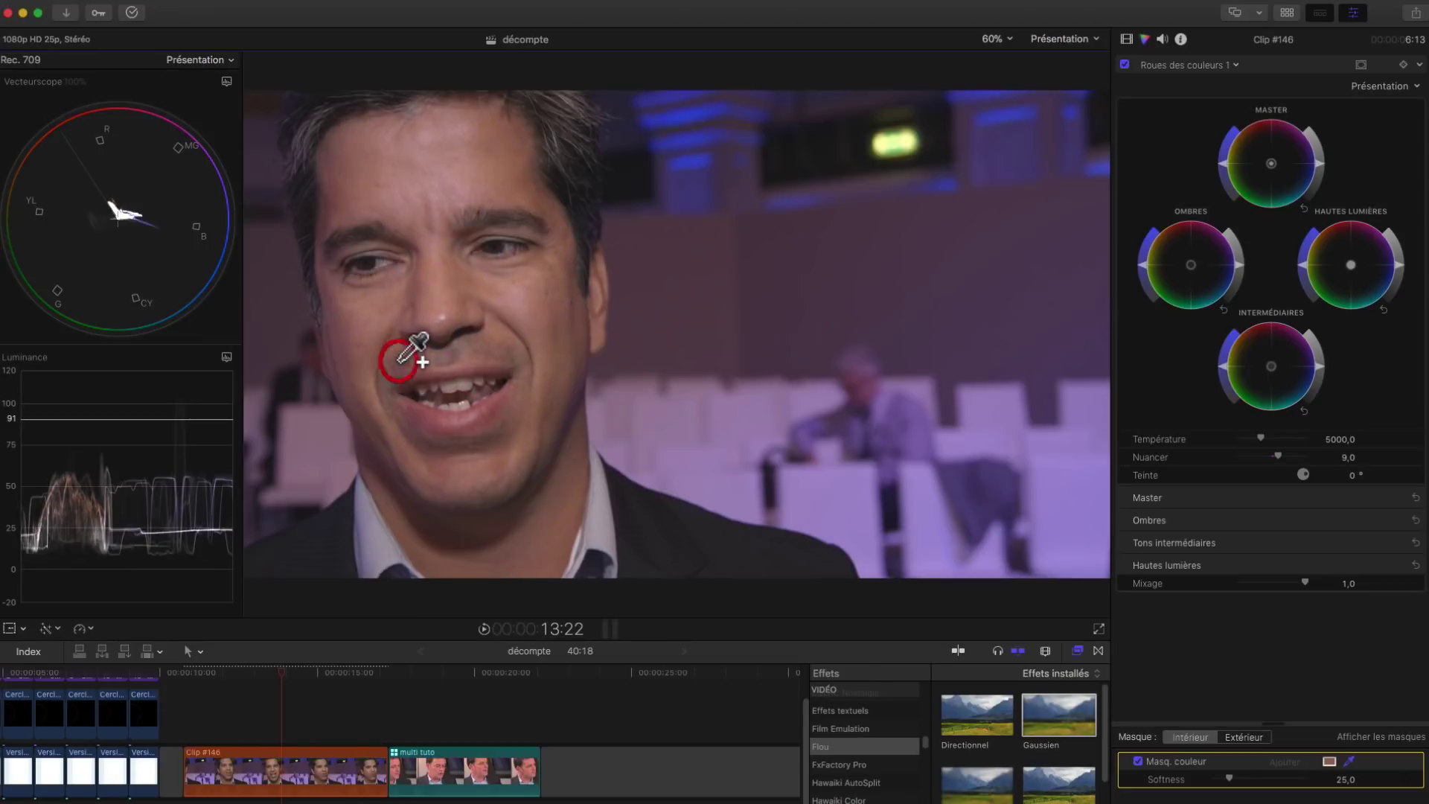
pyautogui.moveTo(568, 308); pyautogui.dragTo(570, 306)
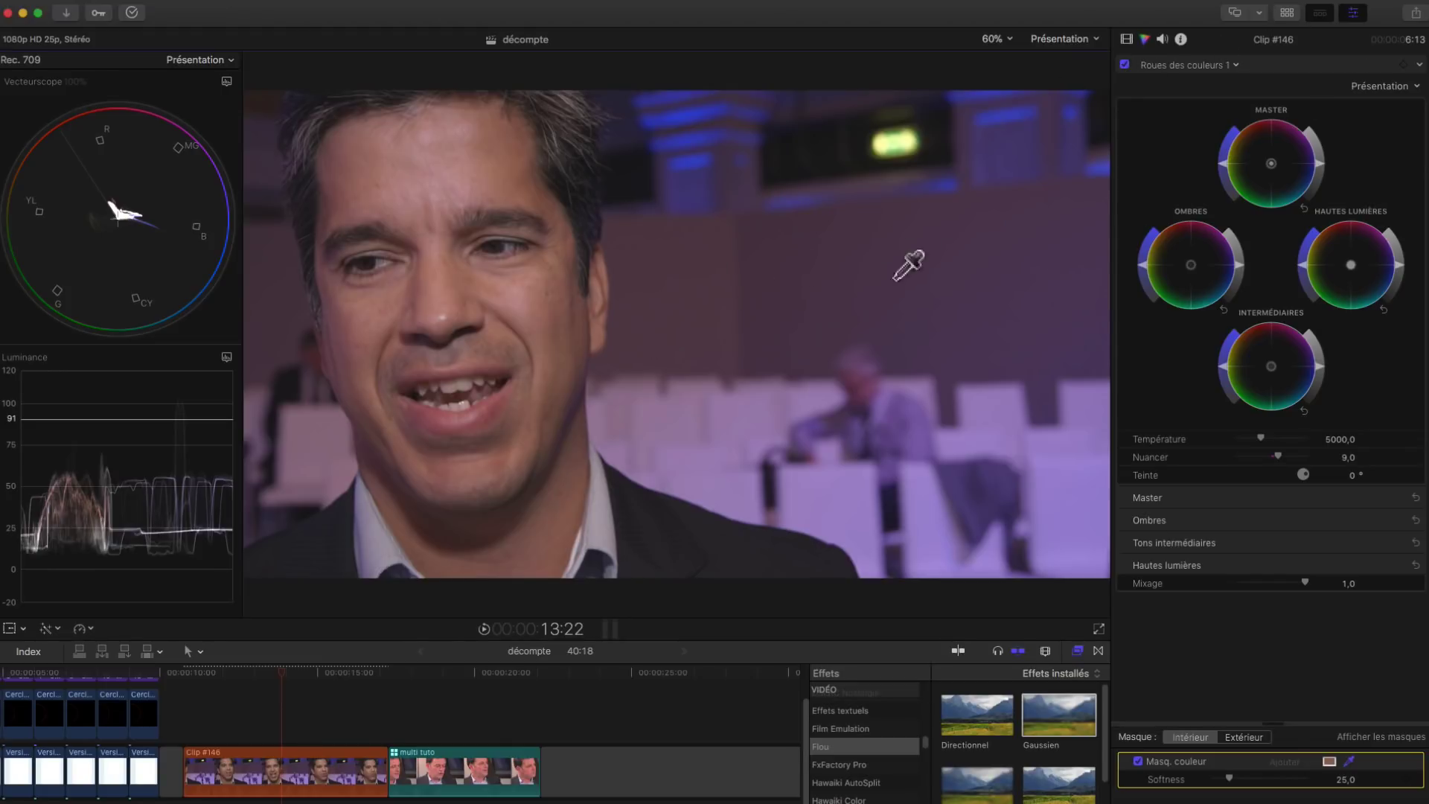
pyautogui.click(1124, 64)
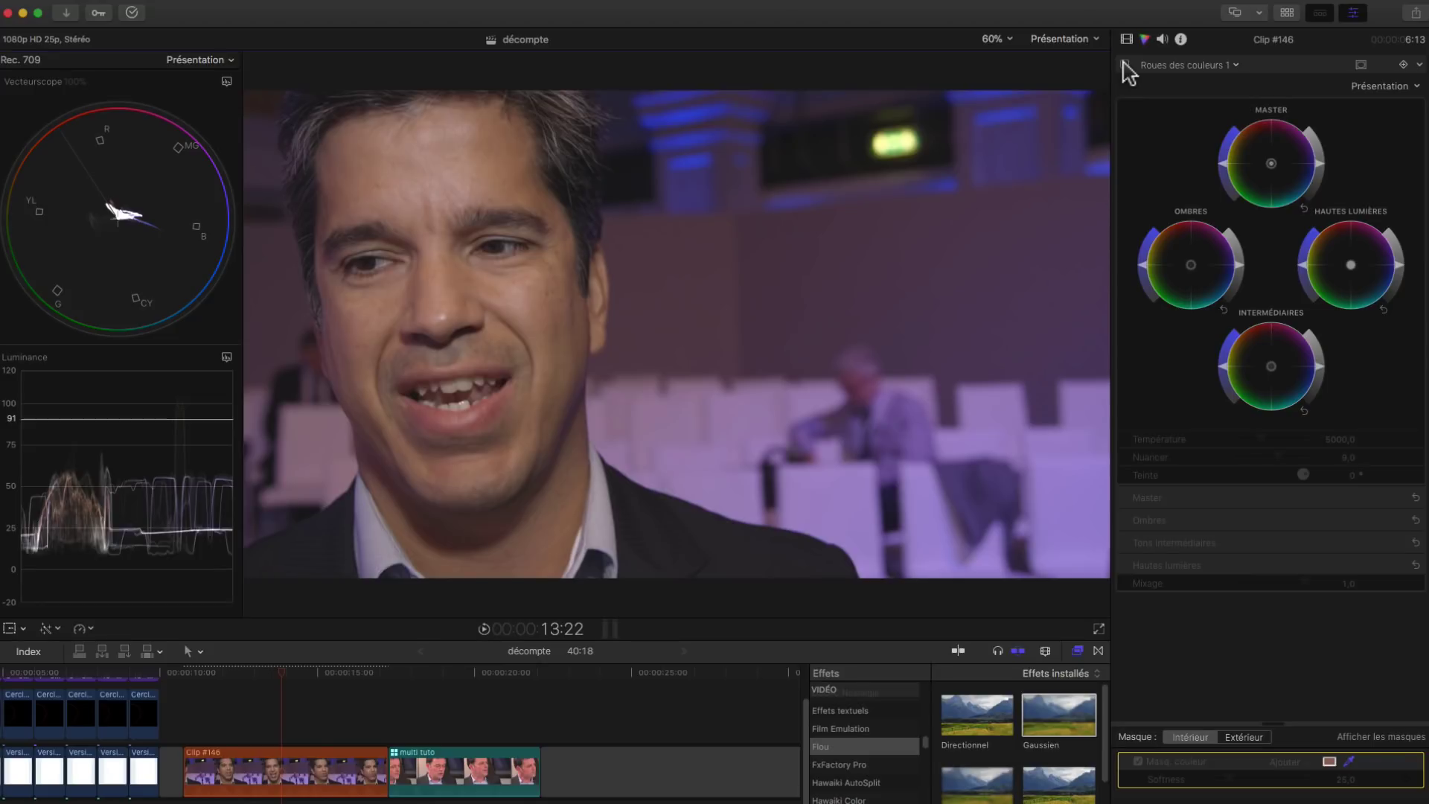
pyautogui.click(1125, 65)
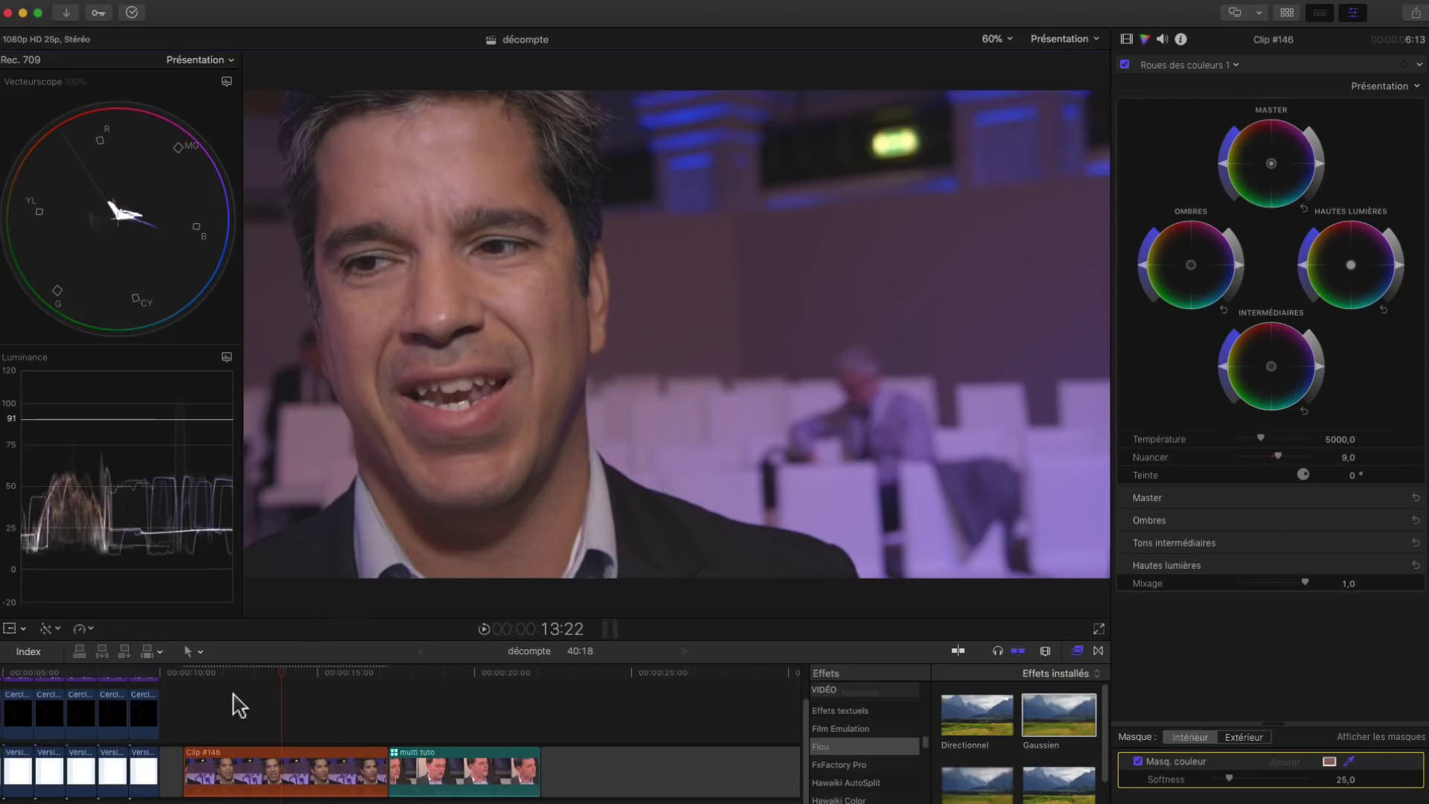
# Step: Go to 19:07 in the multi tuto clip and add a Roues des couleurs correction
pyautogui.moveTo(223, 676); pyautogui.dragTo(446, 712)
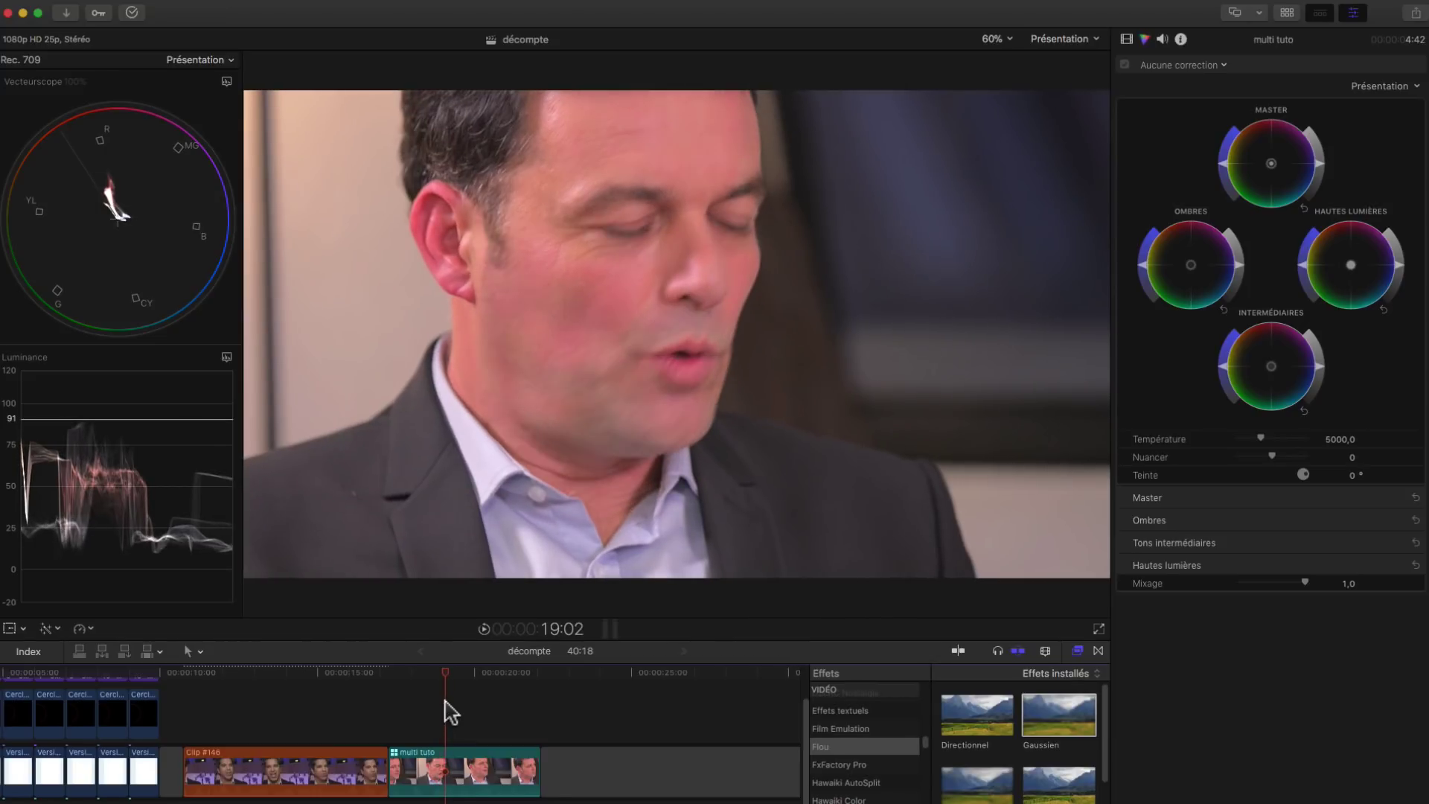
pyautogui.click(444, 706)
pyautogui.click(452, 672)
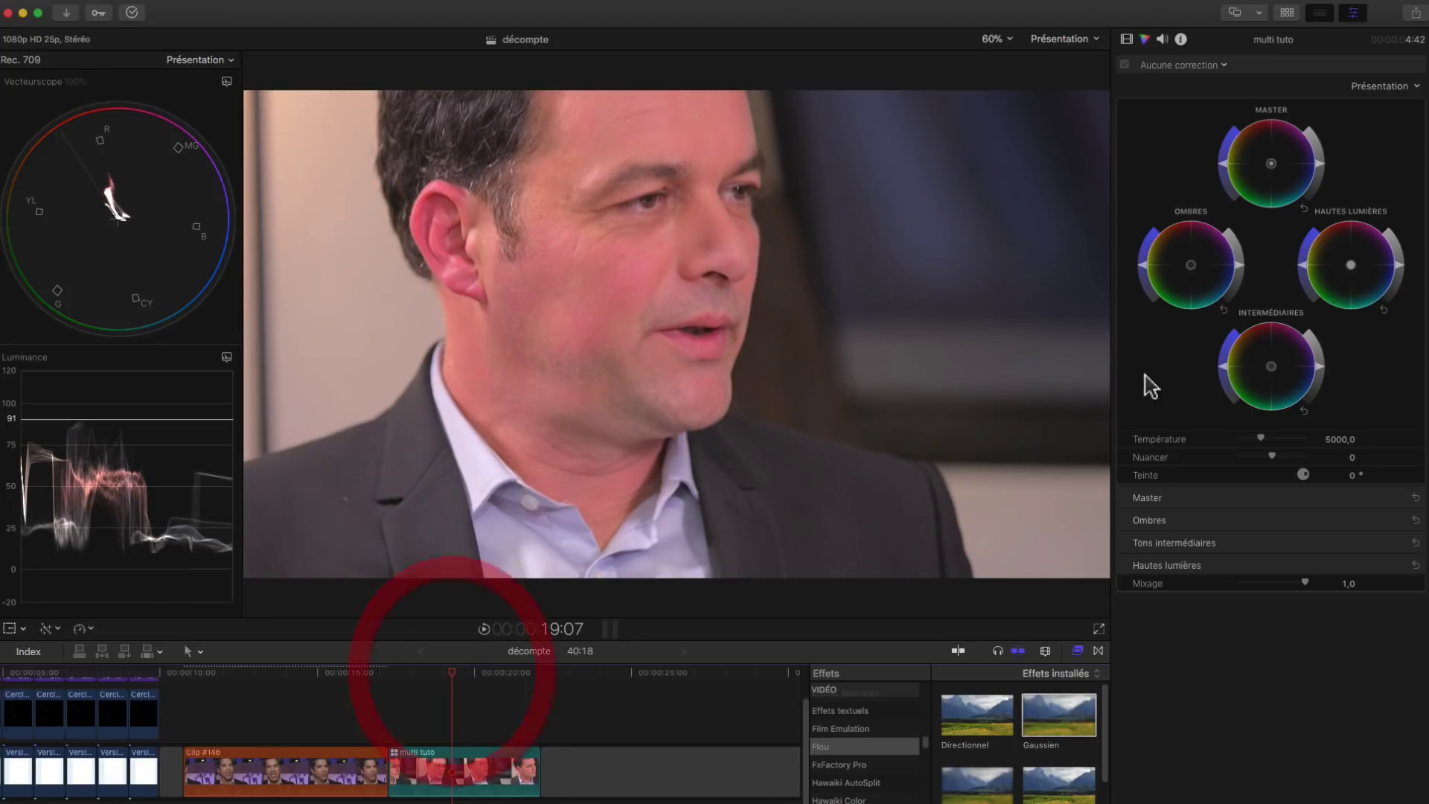
pyautogui.click(1183, 64)
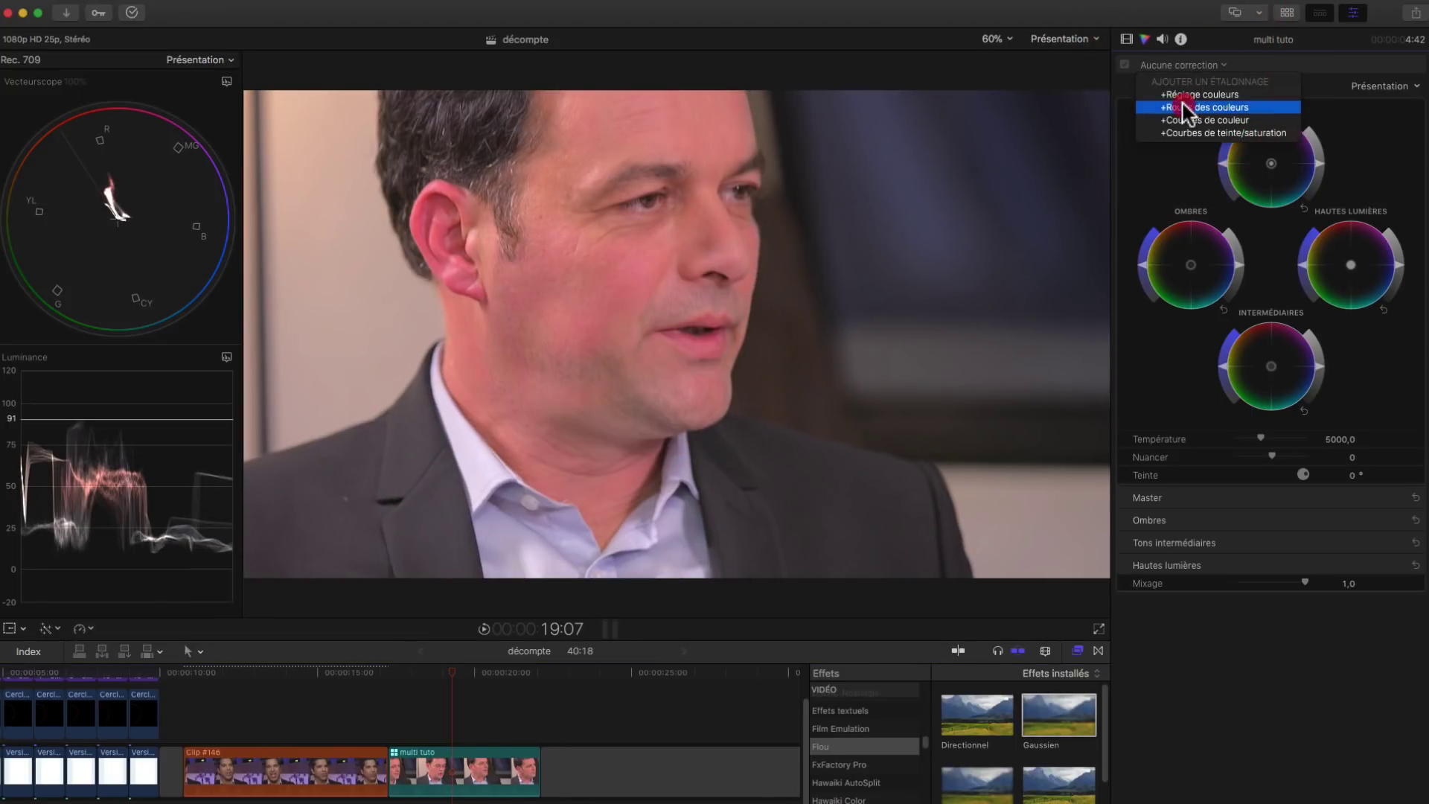
pyautogui.click(1187, 104)
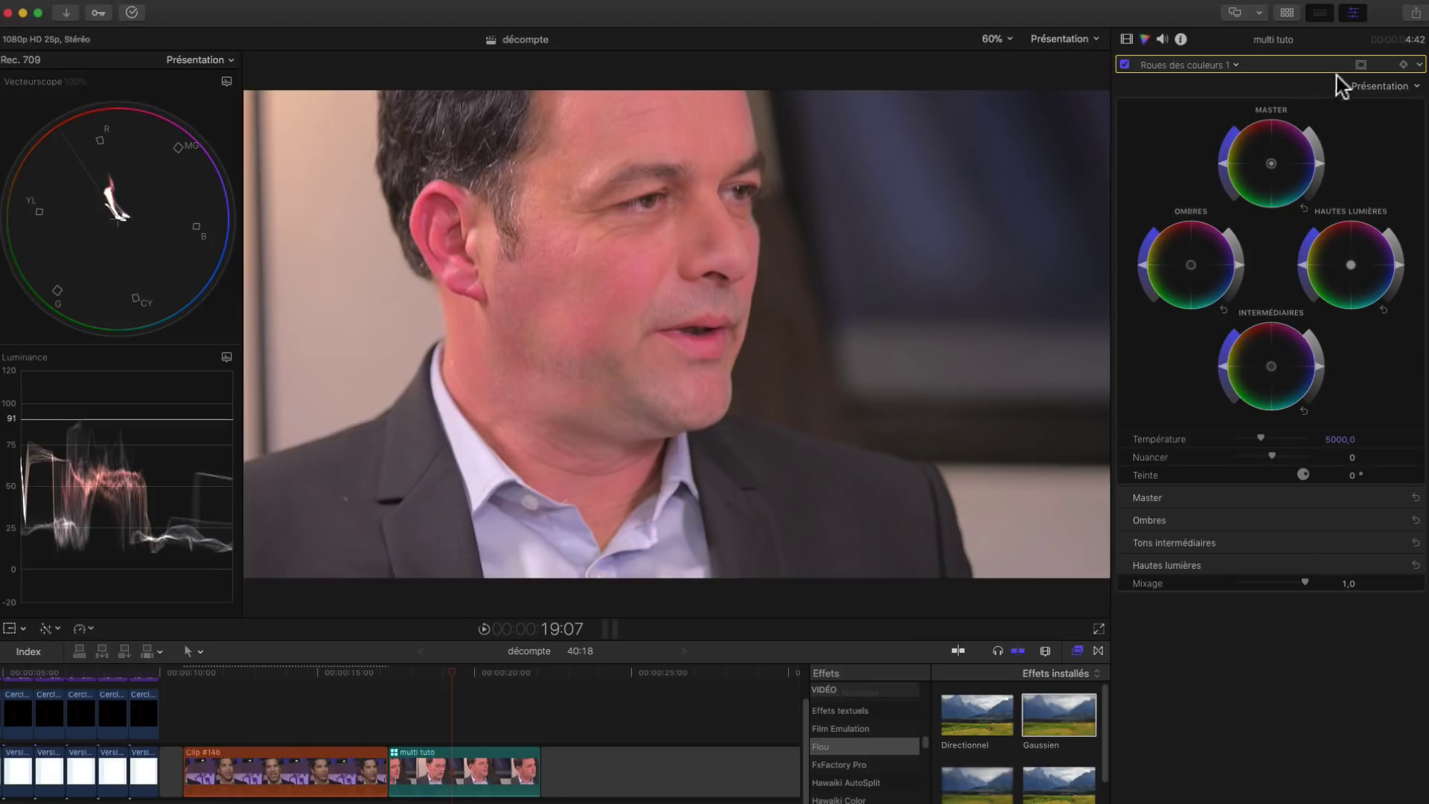
# Step: Add a colour mask to Roues des couleurs 1 and sample the man's skin across the cheek, forehead and jaw
pyautogui.click(1361, 65)
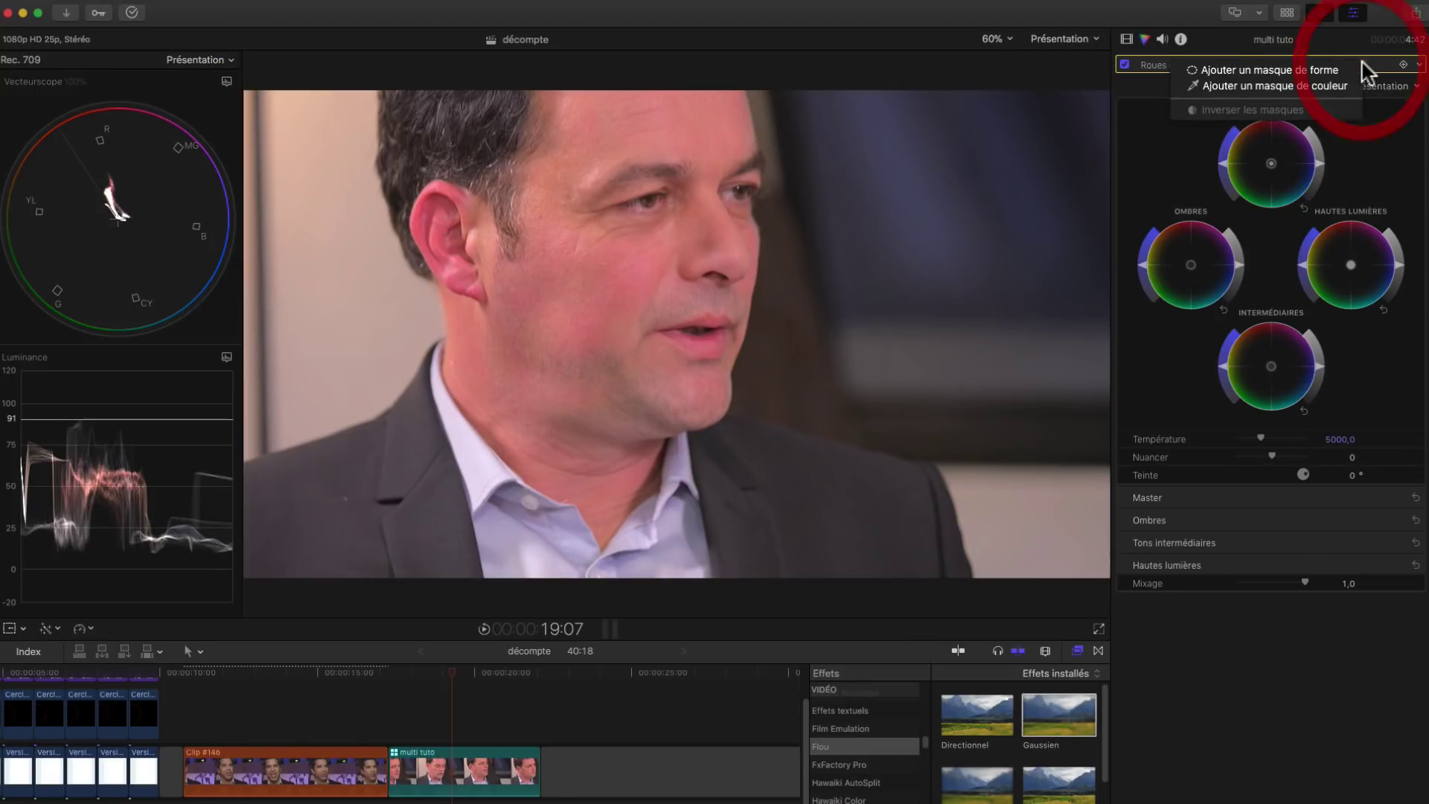
pyautogui.click(1325, 87)
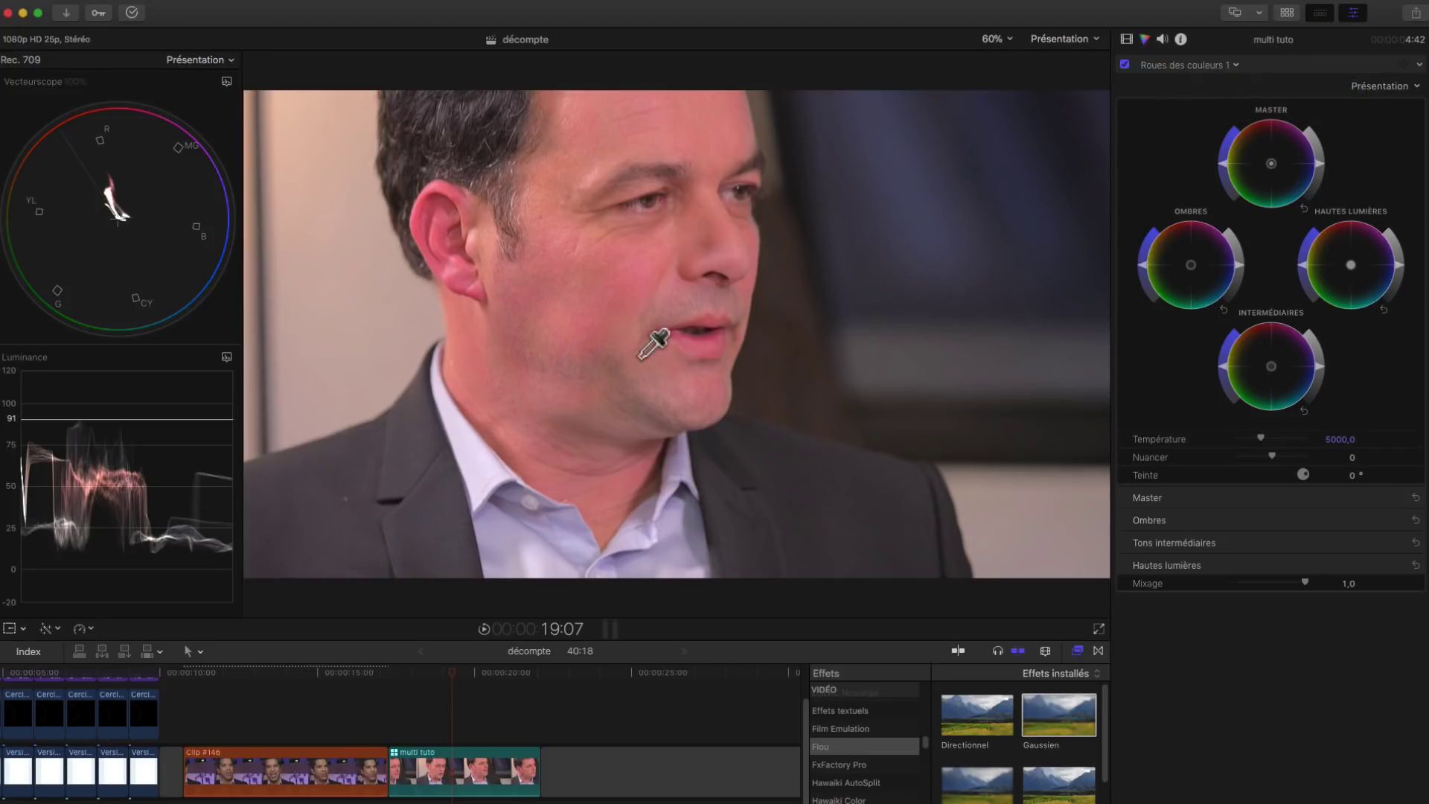
pyautogui.moveTo(595, 278); pyautogui.dragTo(610, 292)
pyautogui.keyDown('shift'); pyautogui.click(649, 125); pyautogui.keyUp('shift')
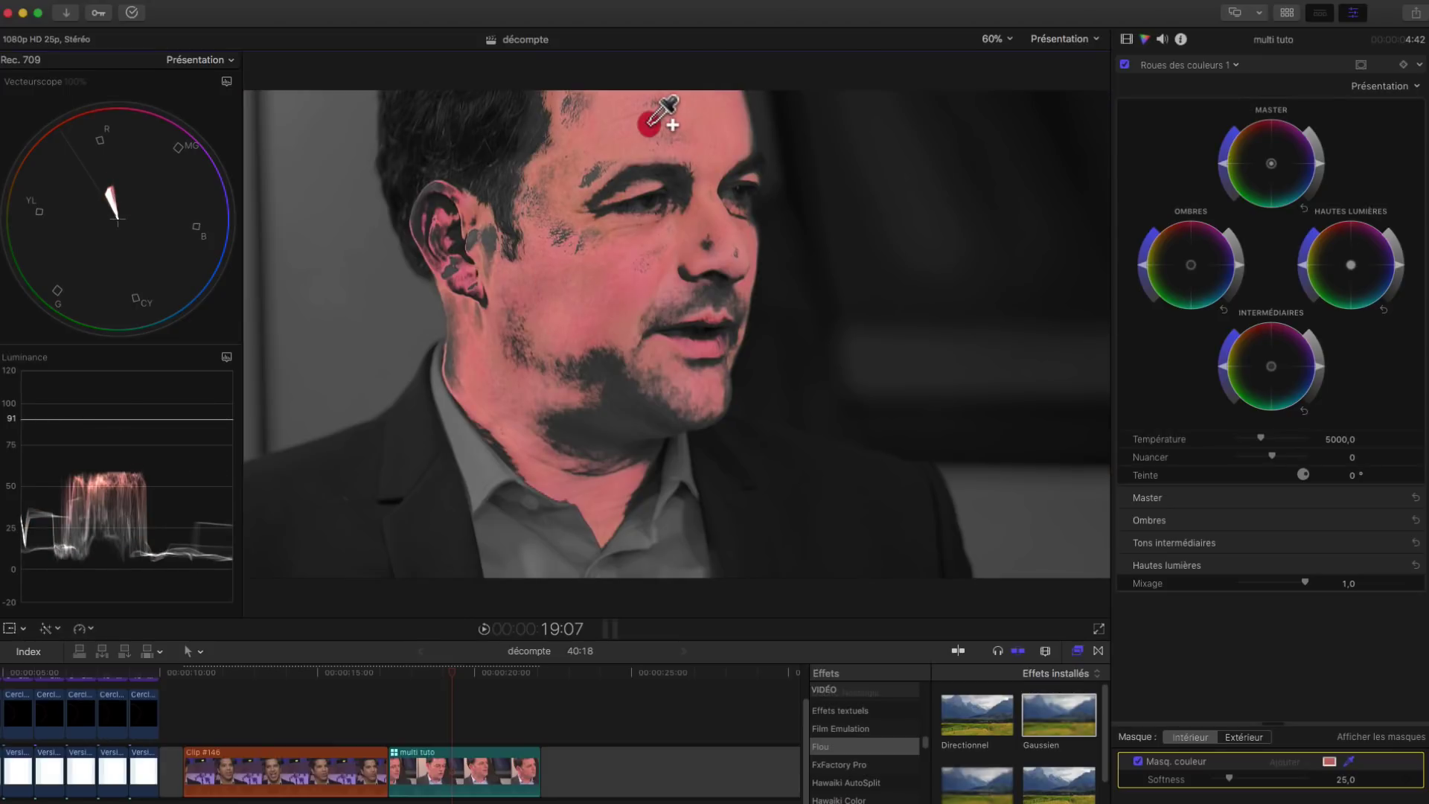
pyautogui.moveTo(649, 124); pyautogui.dragTo(655, 131)
pyautogui.moveTo(584, 171); pyautogui.dragTo(583, 170)
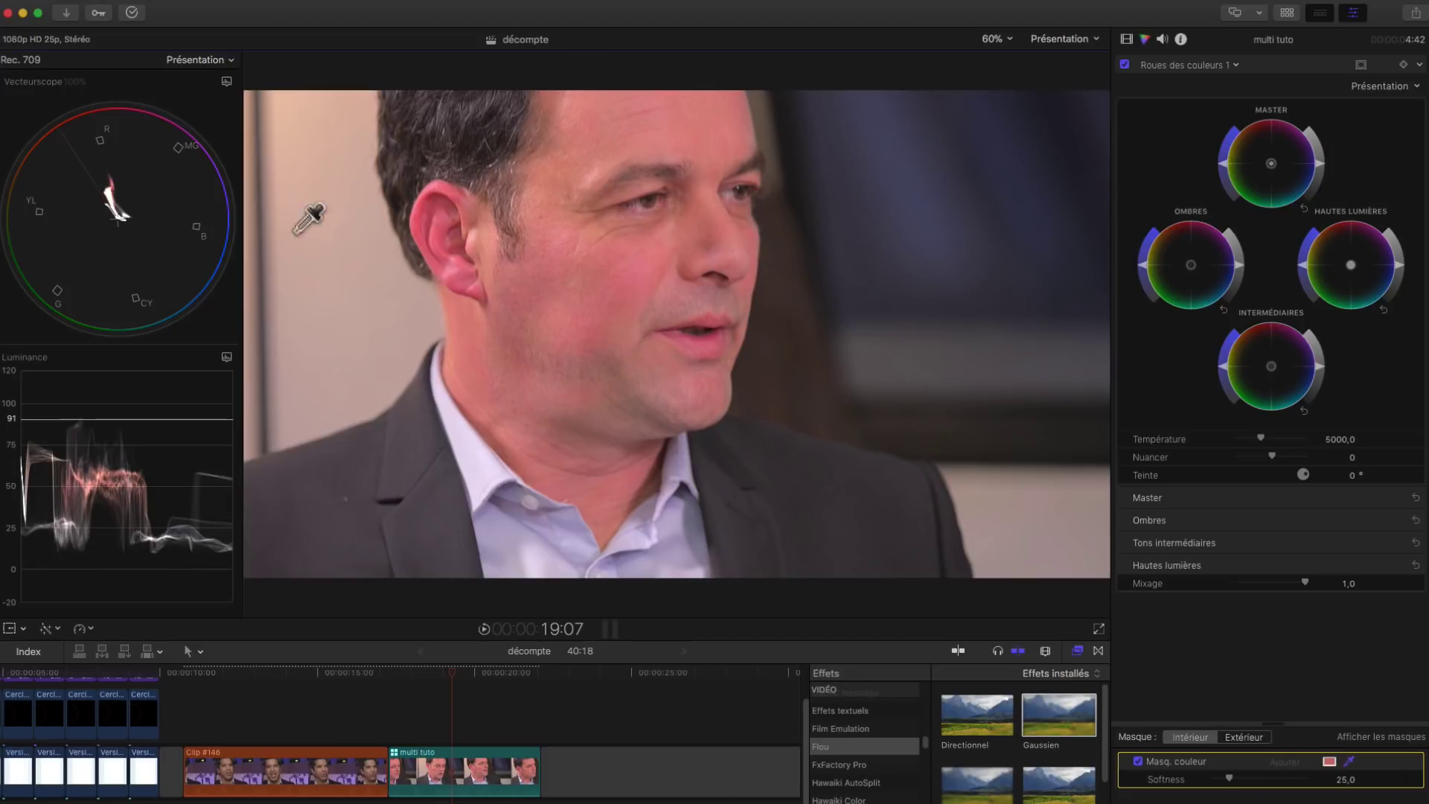
pyautogui.click(585, 292)
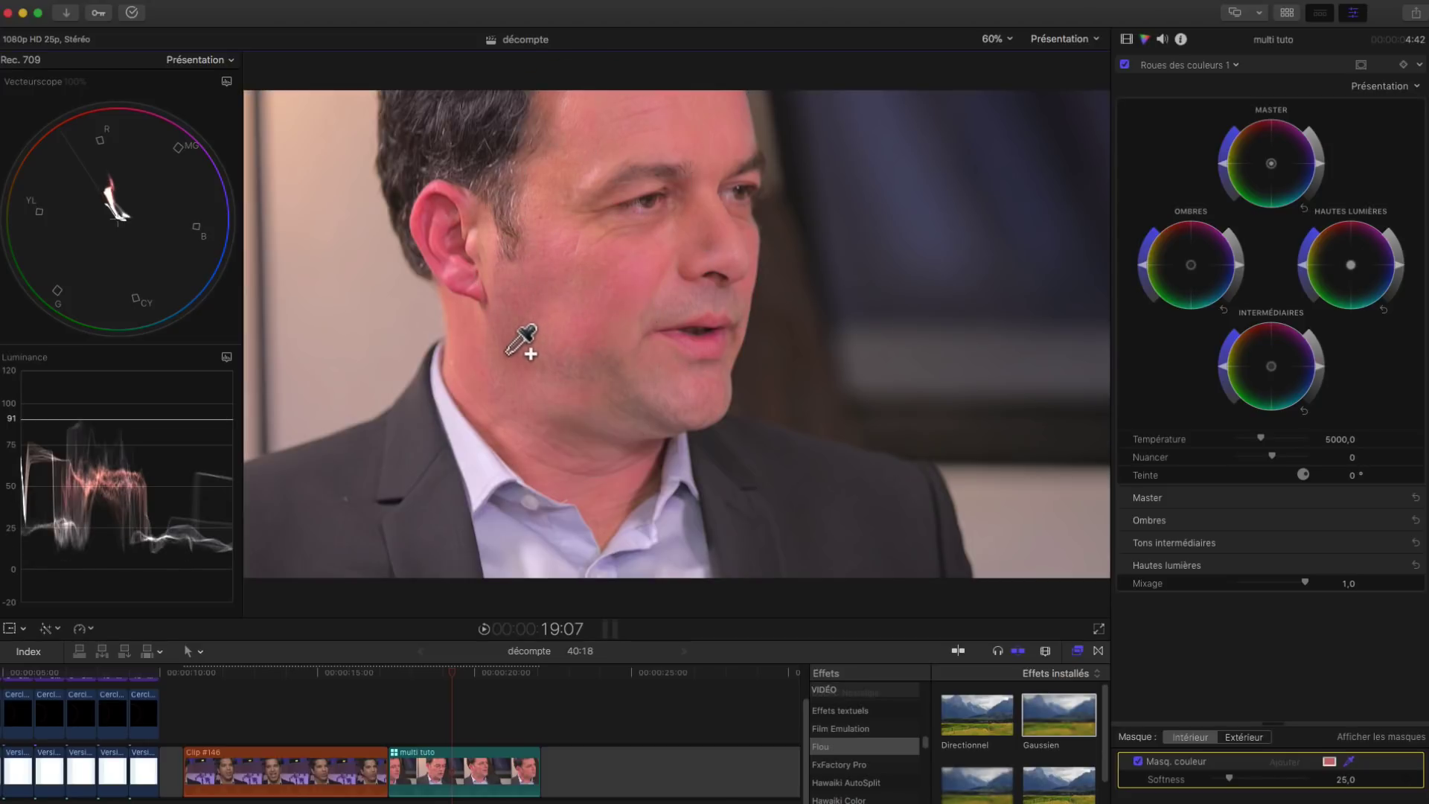
pyautogui.keyDown('shift'); pyautogui.click(513, 353); pyautogui.keyUp('shift')
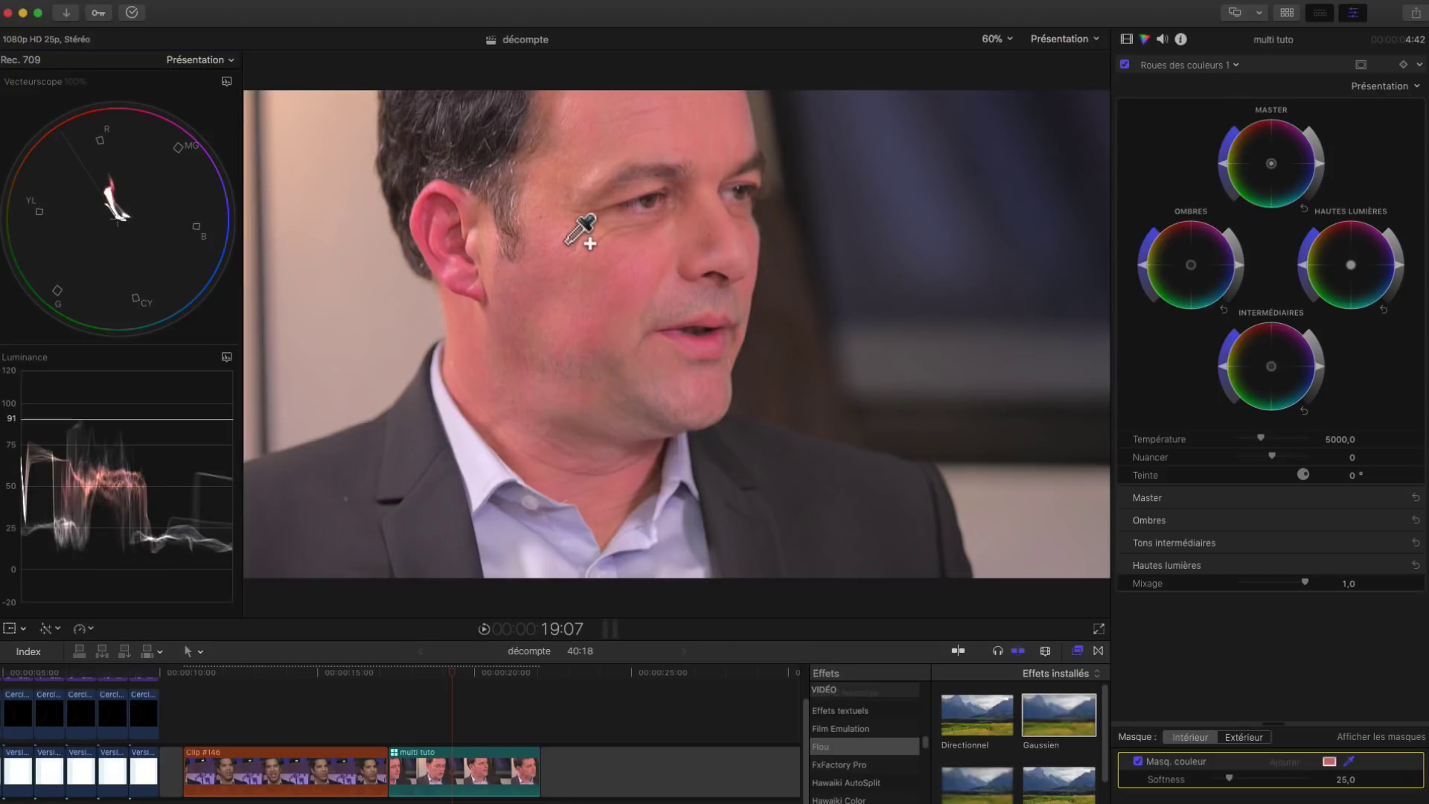
pyautogui.keyDown('shift'); pyautogui.click(571, 243); pyautogui.keyUp('shift')
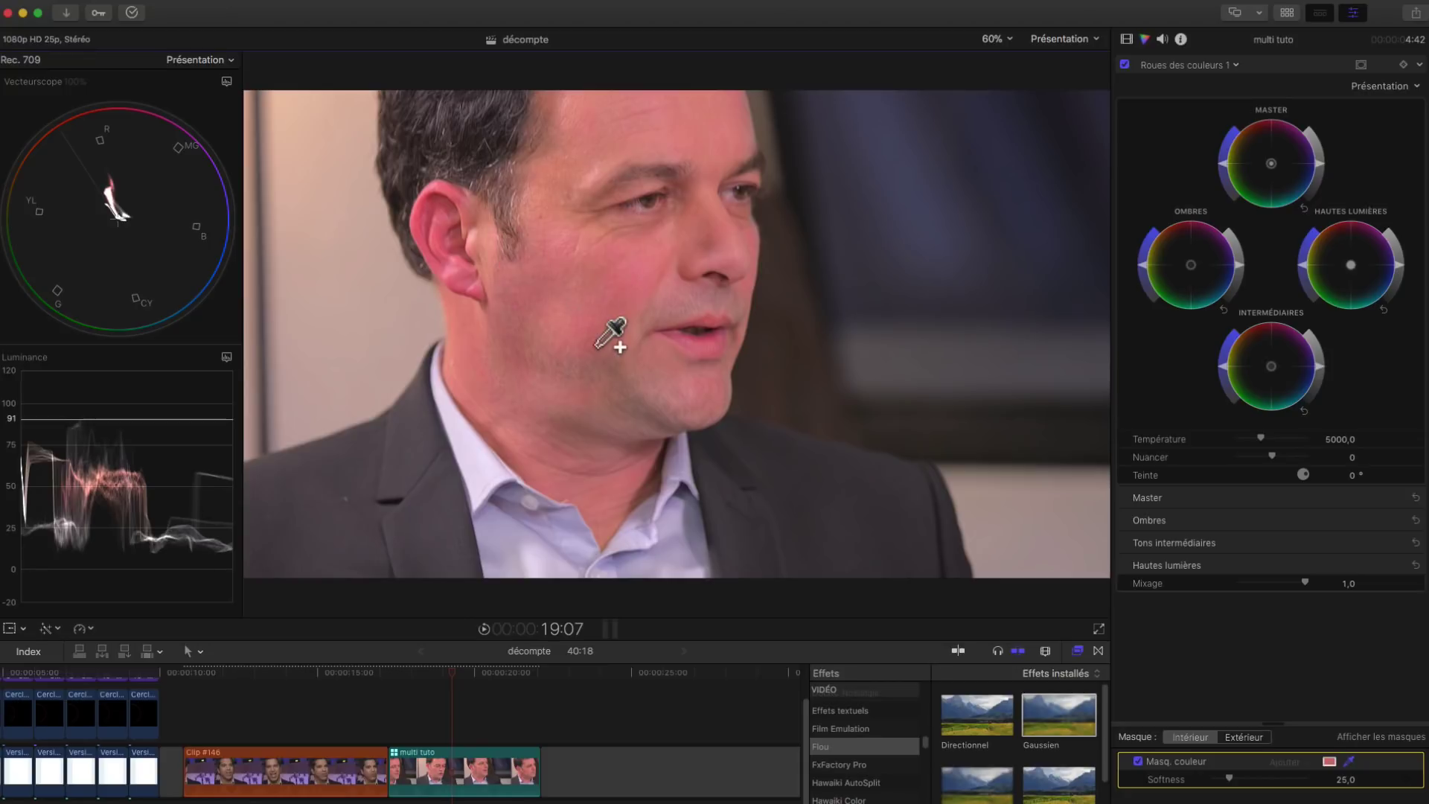
pyautogui.keyDown('shift'); pyautogui.click(593, 366); pyautogui.keyUp('shift')
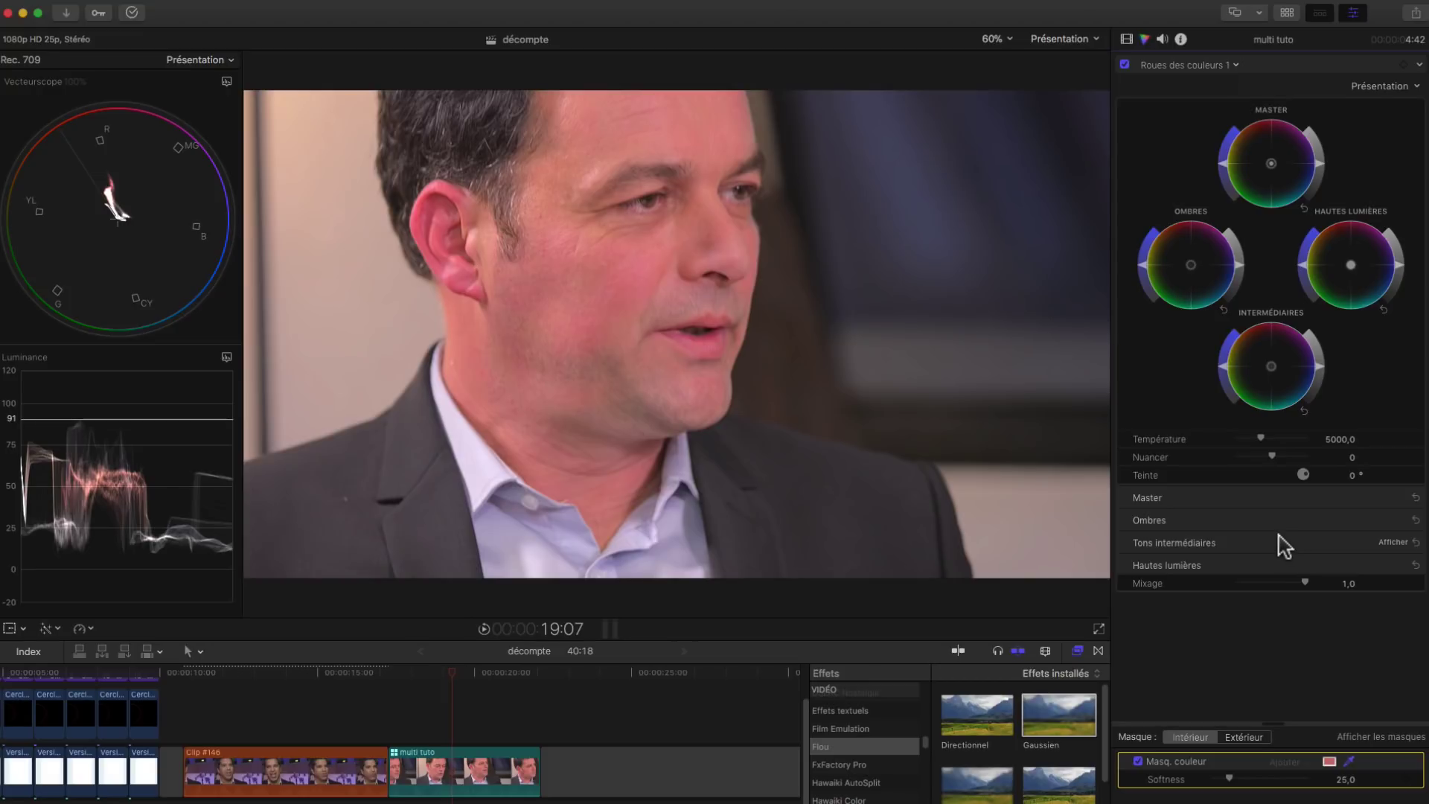
# Step: Try Teinte values including 15,0°, settle on 357,0° to reduce the skin's redness, and compare with the correction off and on
pyautogui.click(1350, 474)
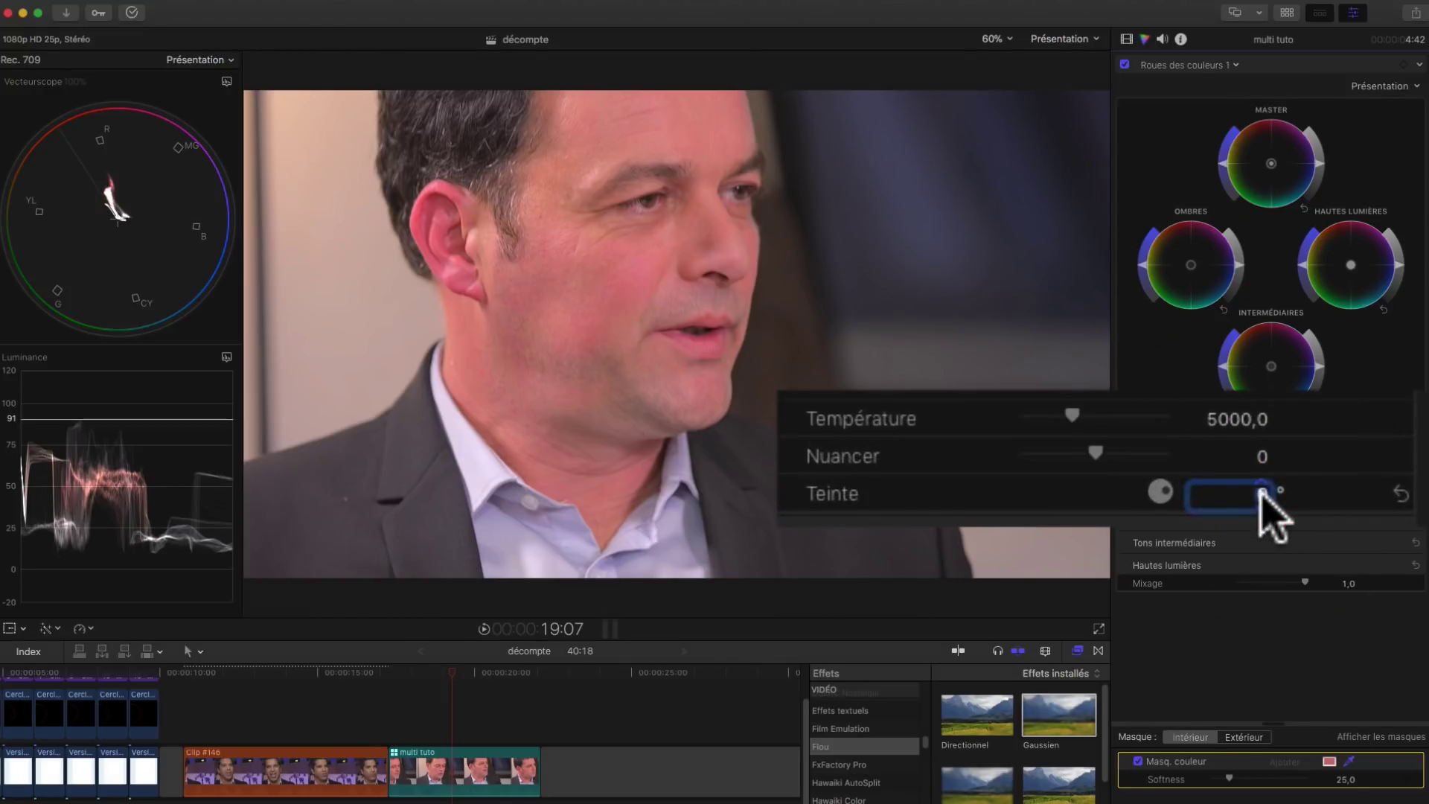
pyautogui.write('2,0')
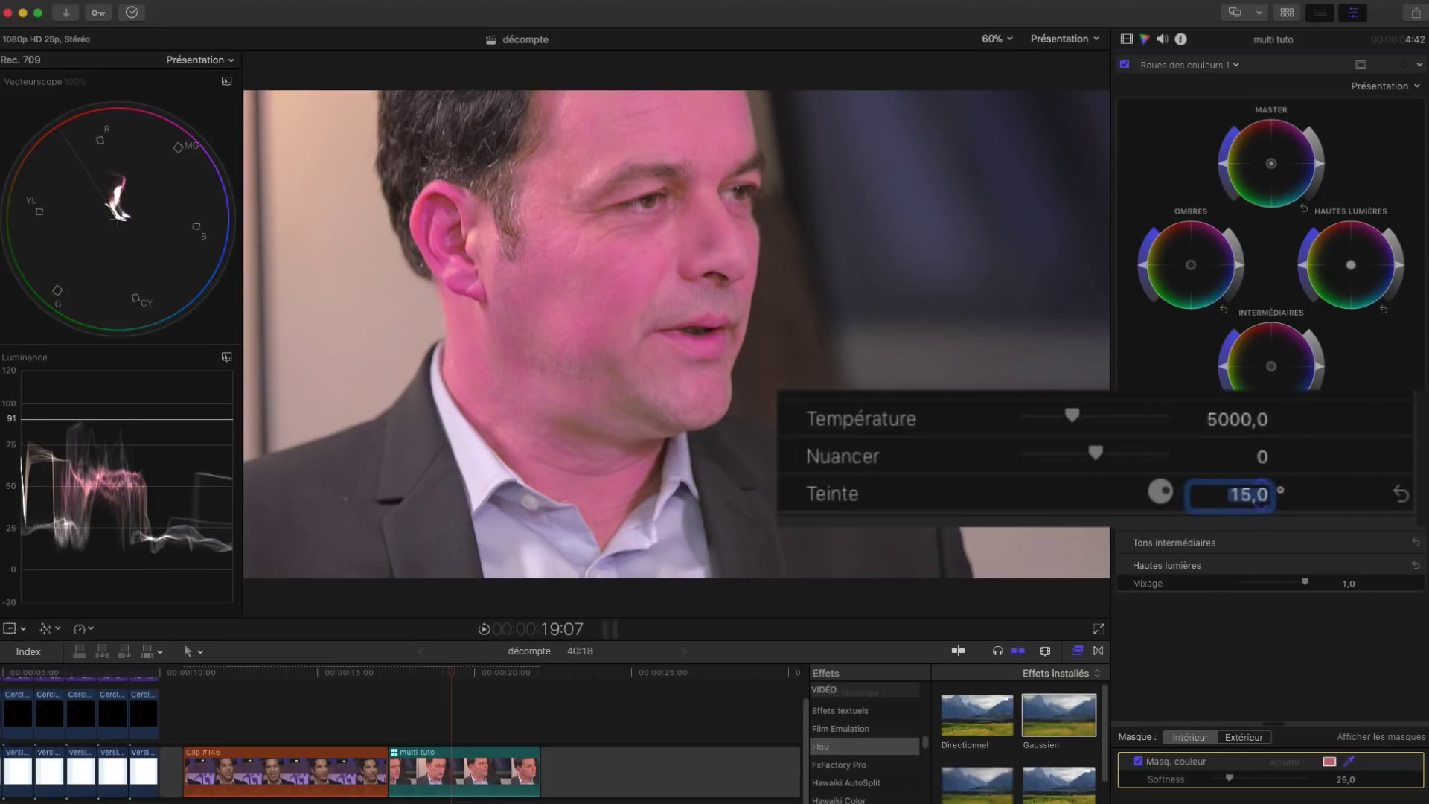
pyautogui.write('0')
pyautogui.press('Return')
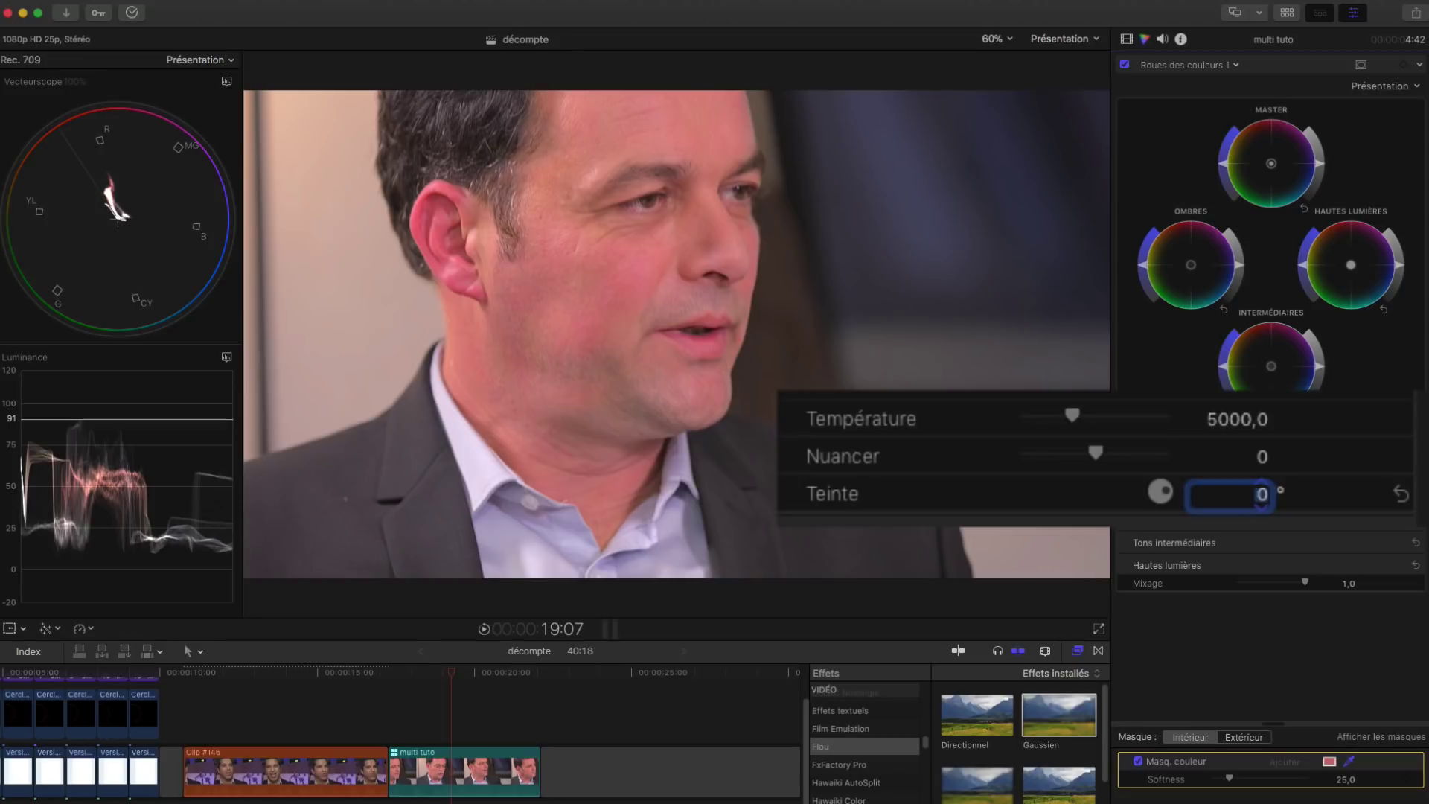
pyautogui.press('Return')
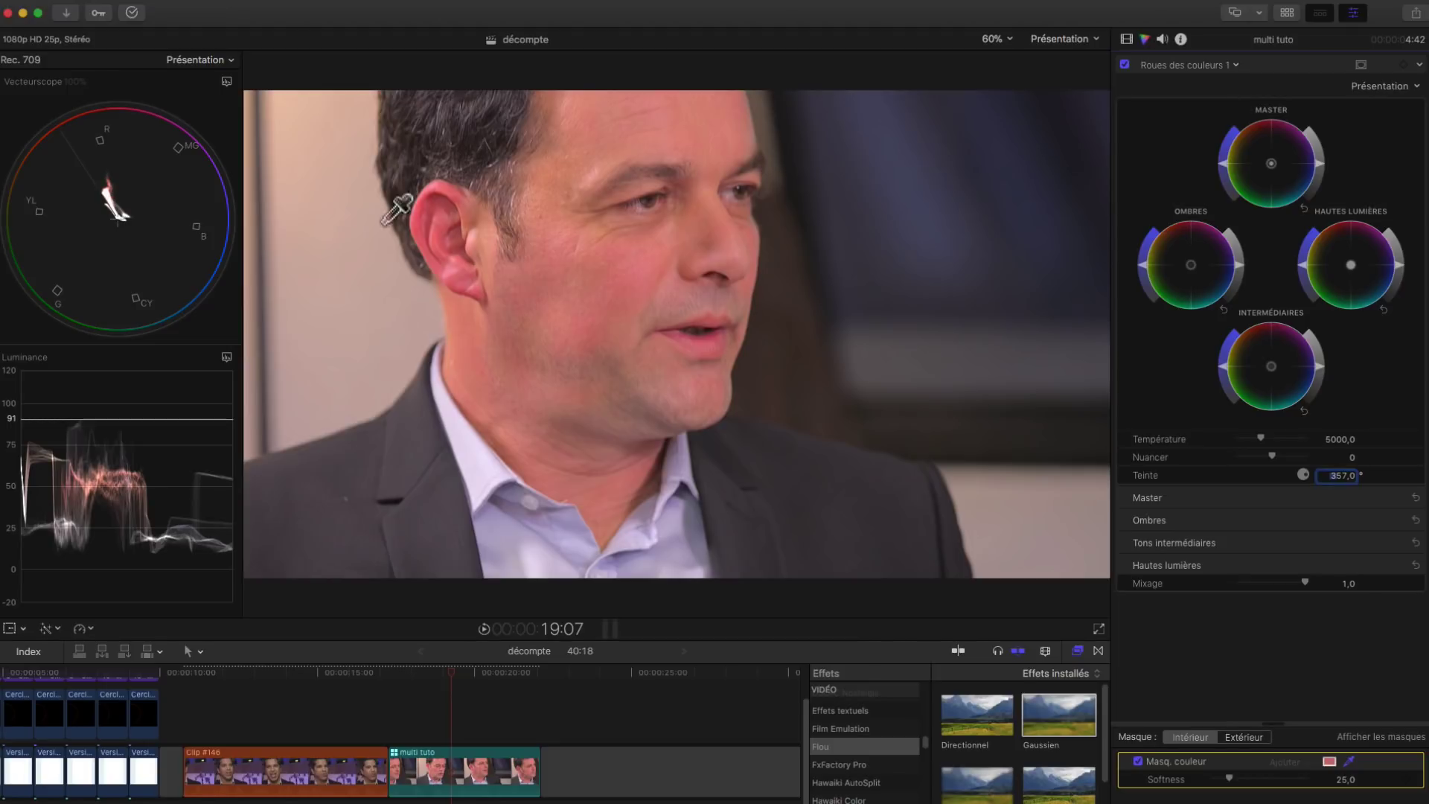
pyautogui.click(1127, 66)
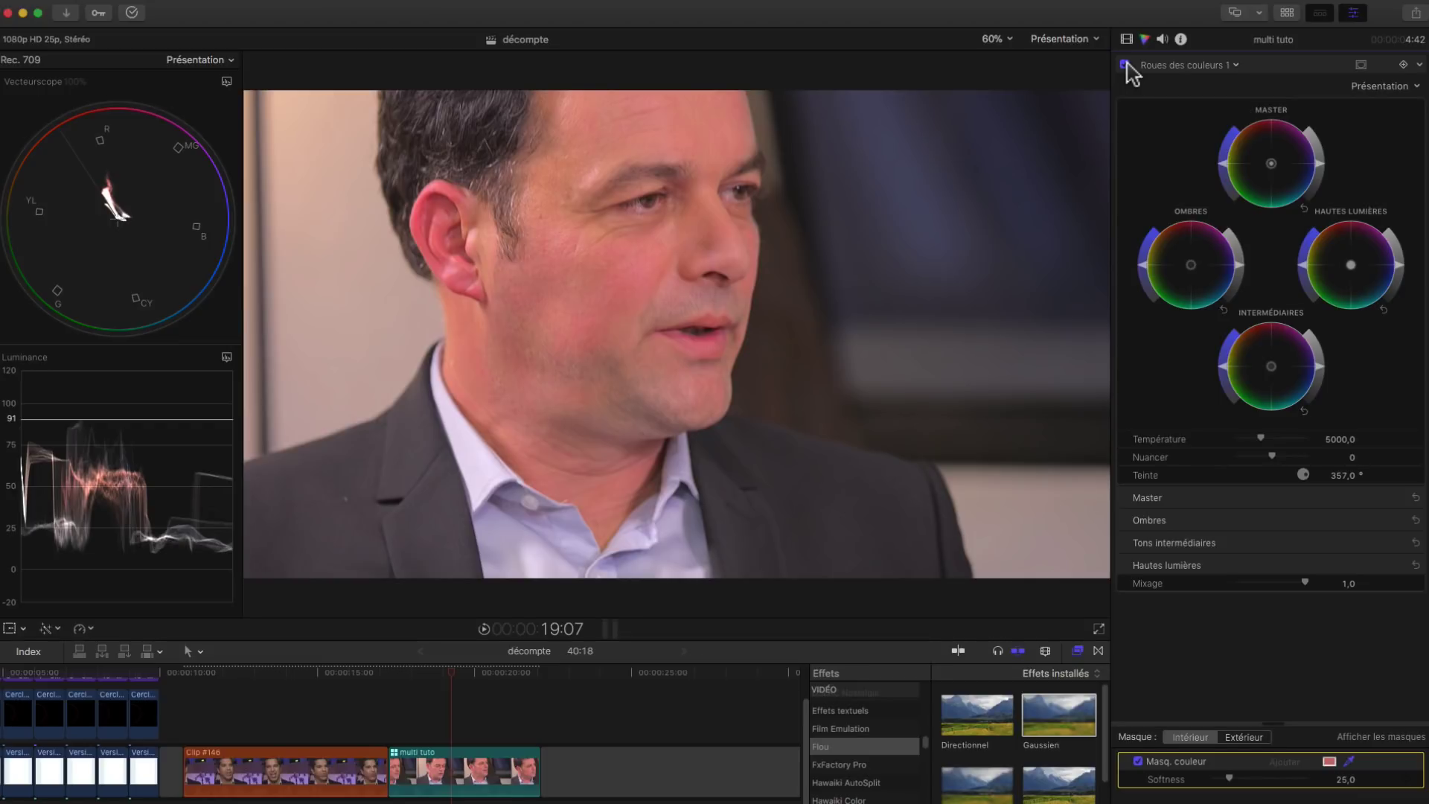
# Step: Add a shape mask to the correction, forming a large rounded rectangle around the man's head with a narrower soft edge
pyautogui.click(1361, 72)
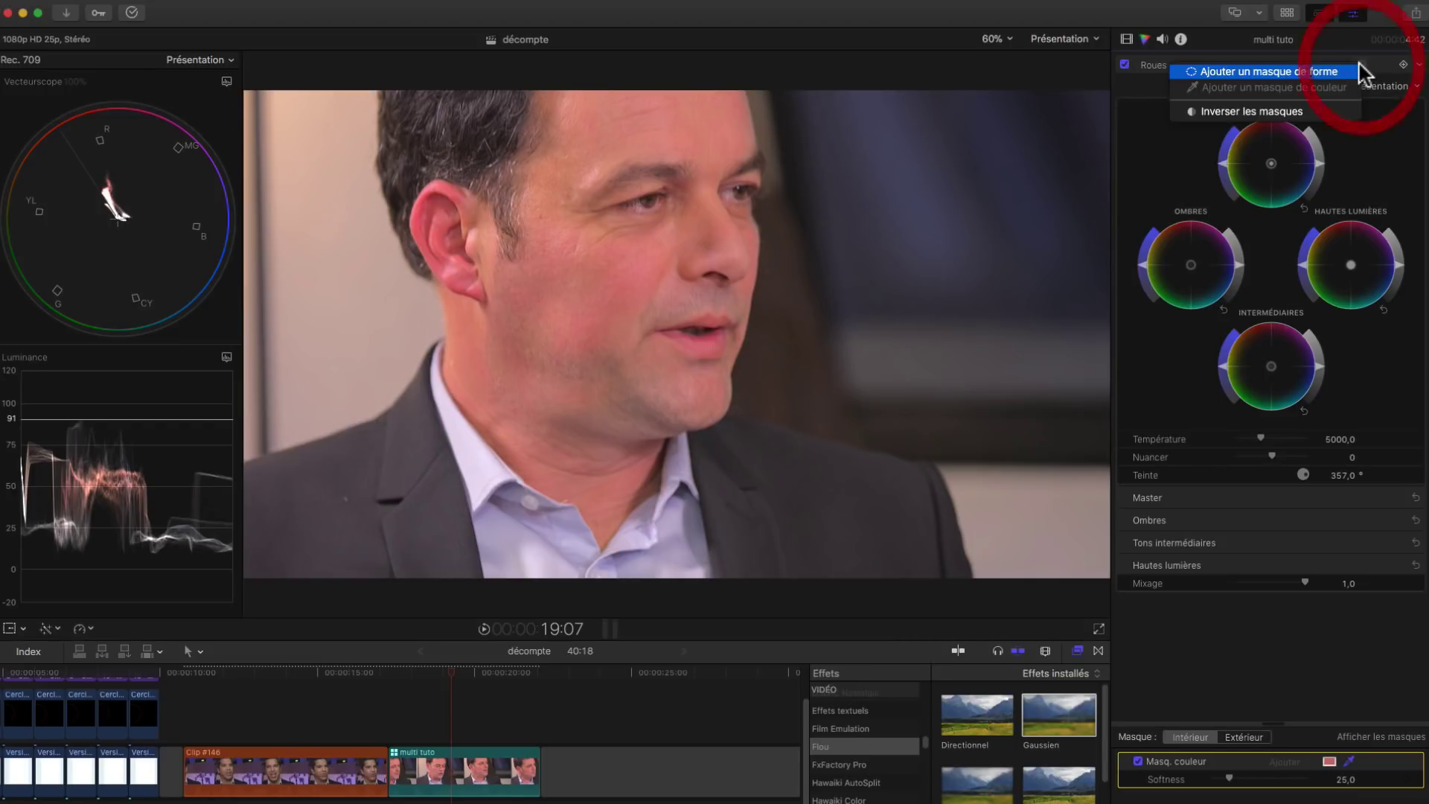
pyautogui.click(1319, 73)
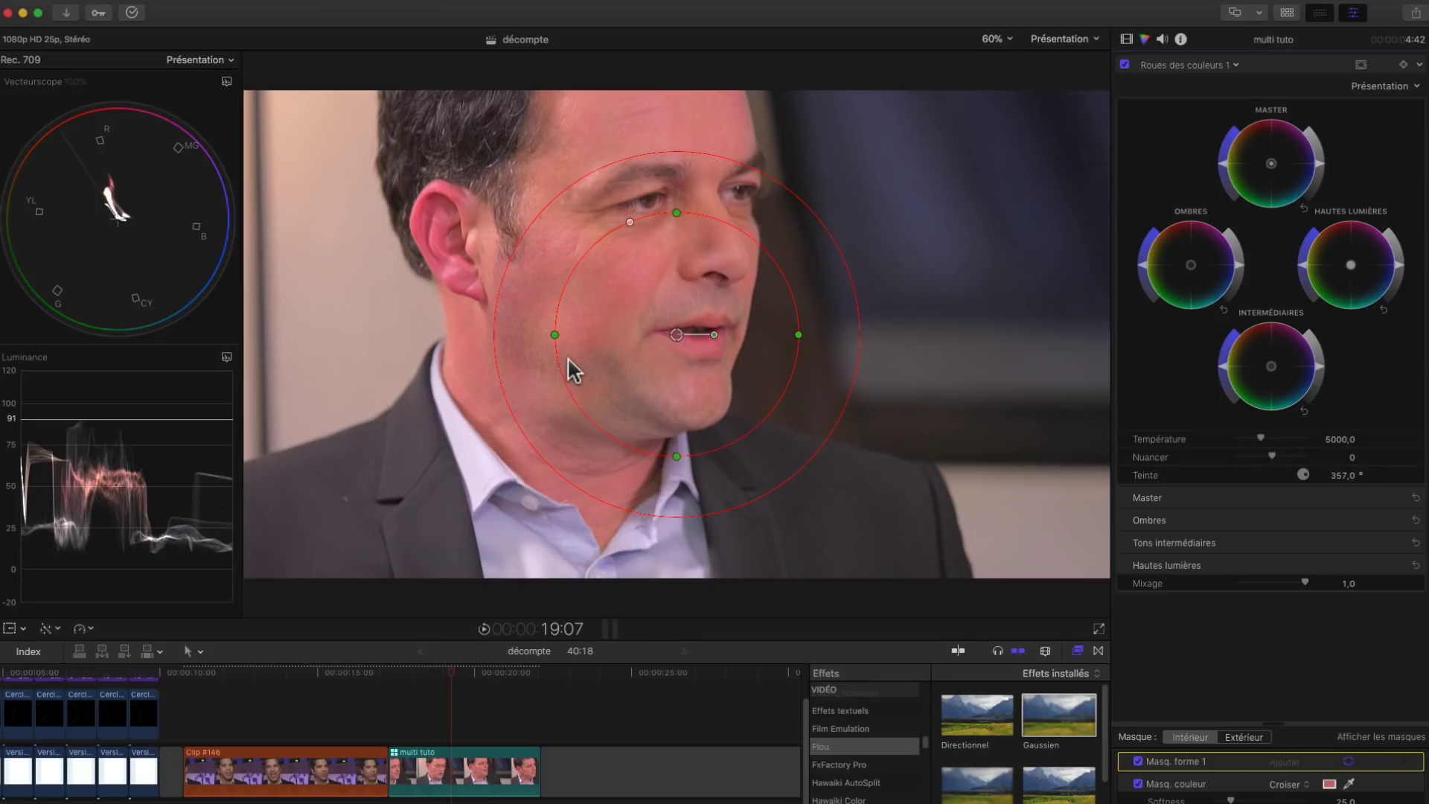
pyautogui.moveTo(555, 337); pyautogui.dragTo(433, 334)
pyautogui.moveTo(675, 213); pyautogui.dragTo(676, 94)
pyautogui.moveTo(525, 123); pyautogui.dragTo(450, 137)
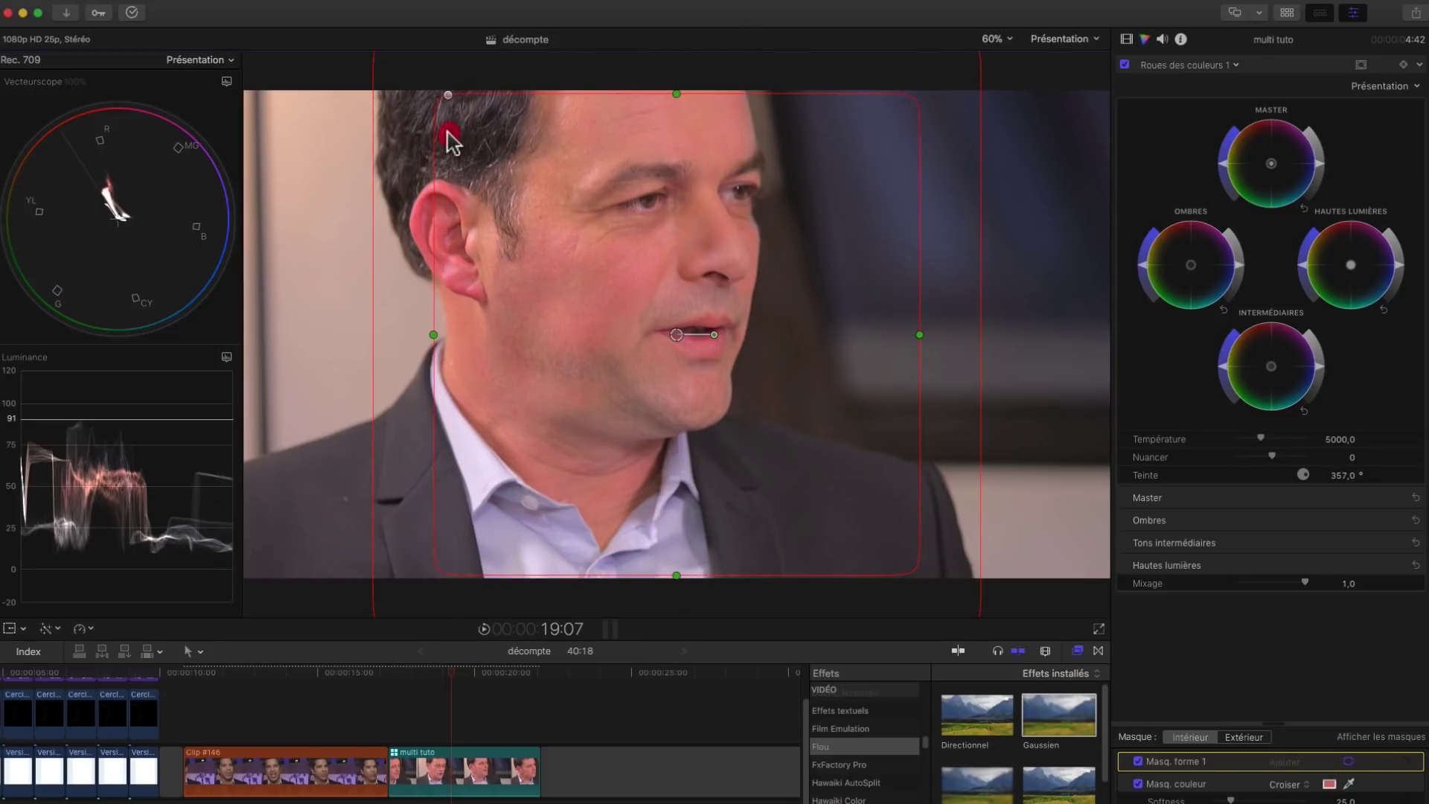
pyautogui.moveTo(702, 281); pyautogui.dragTo(610, 230)
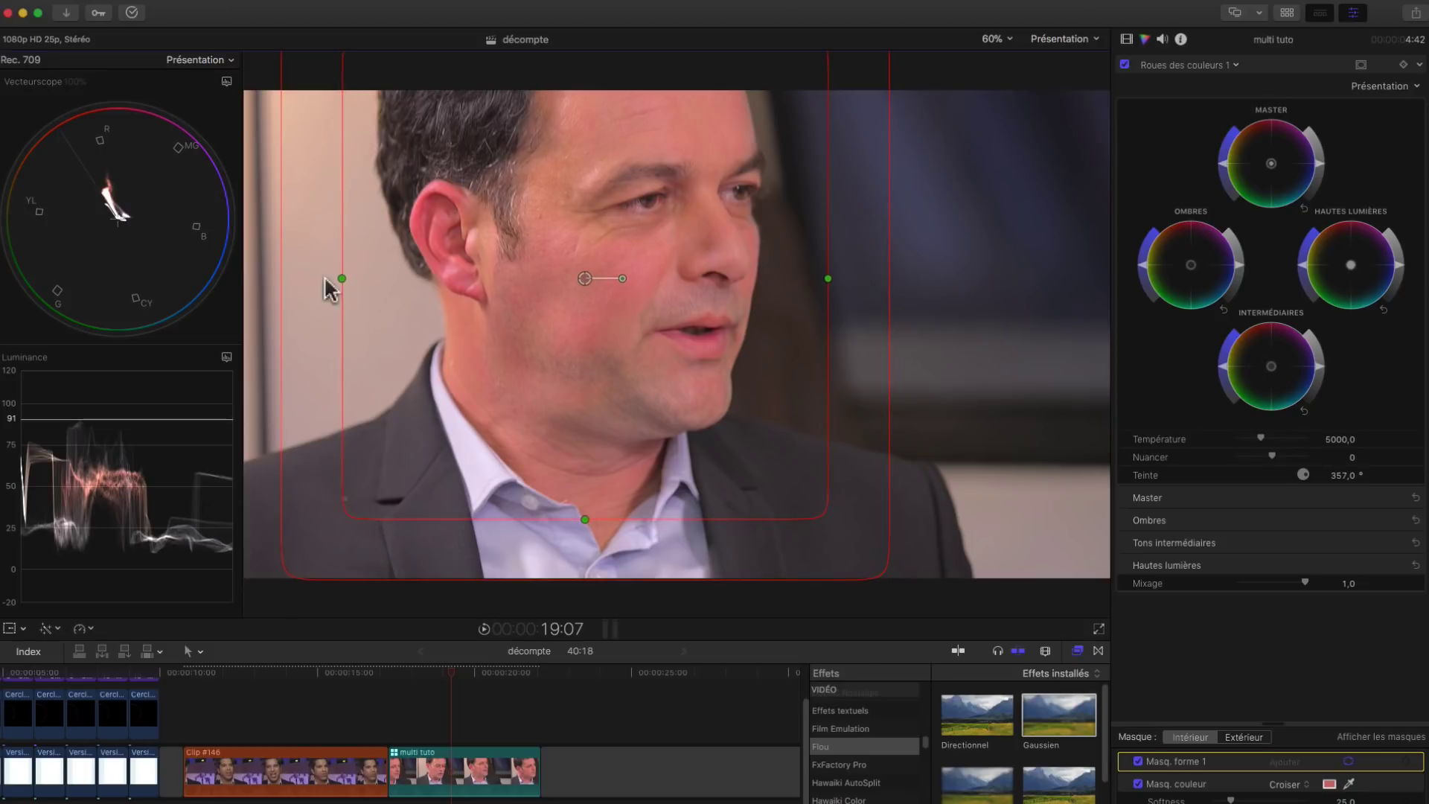
pyautogui.moveTo(342, 277); pyautogui.dragTo(314, 275)
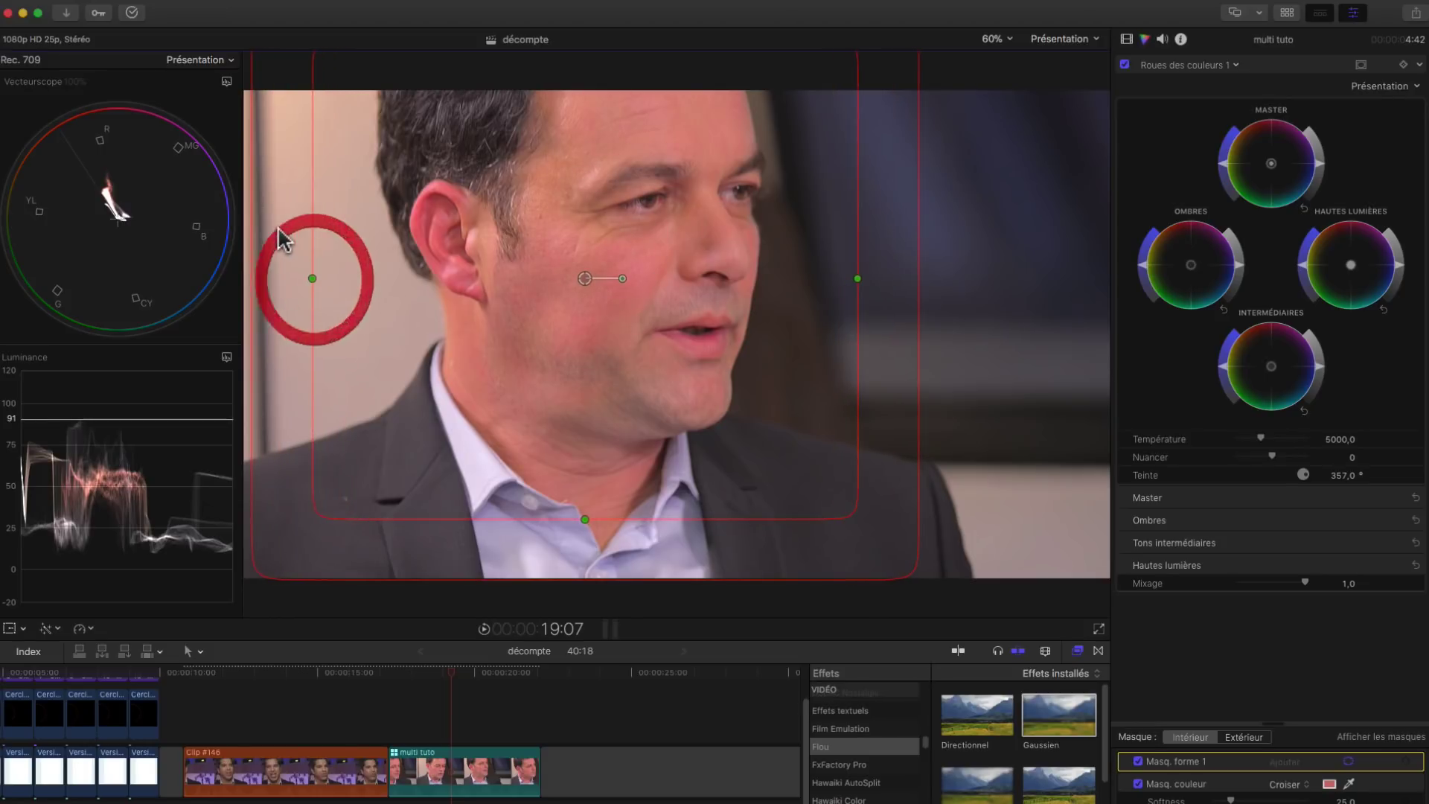
pyautogui.moveTo(253, 237); pyautogui.dragTo(281, 232)
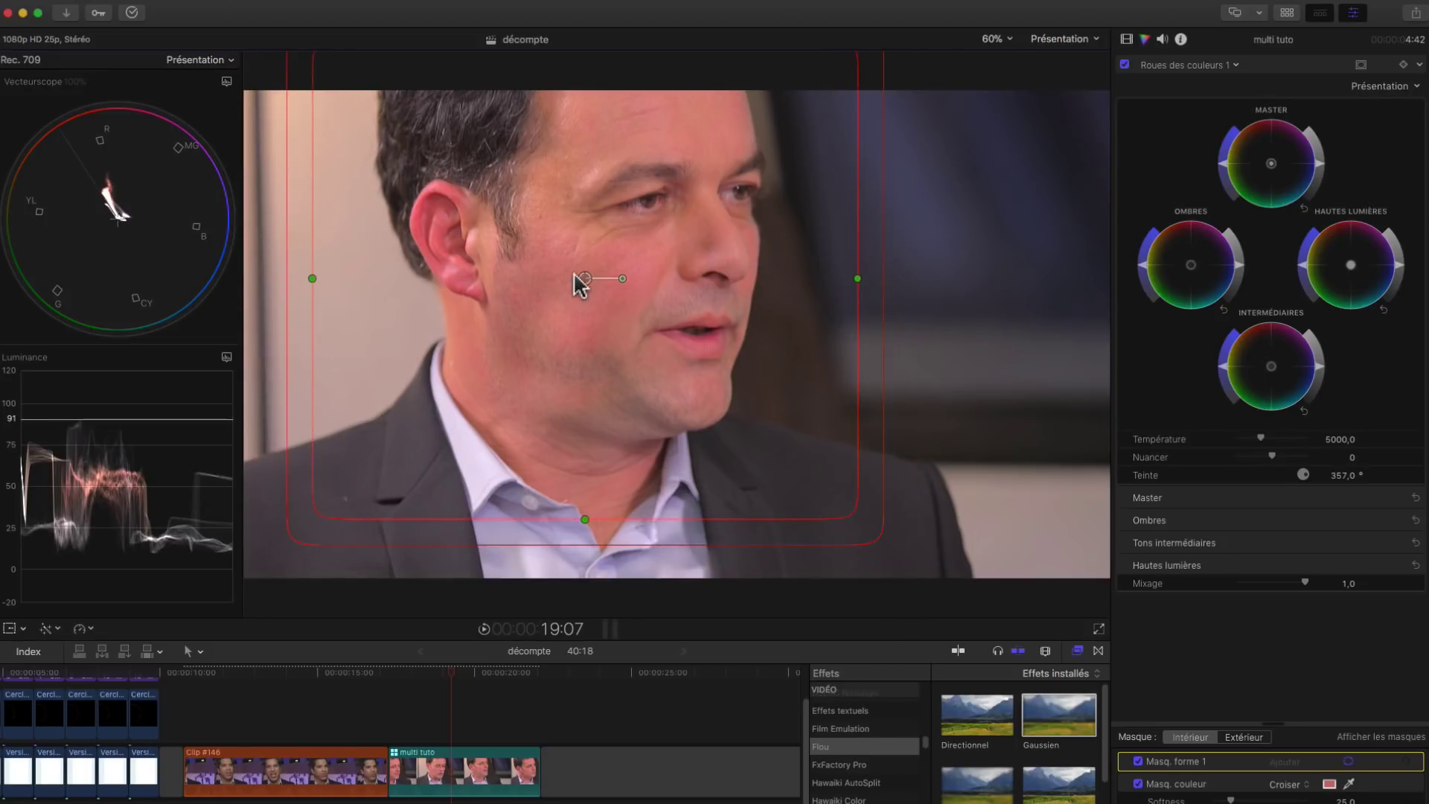
pyautogui.moveTo(584, 279); pyautogui.dragTo(582, 279)
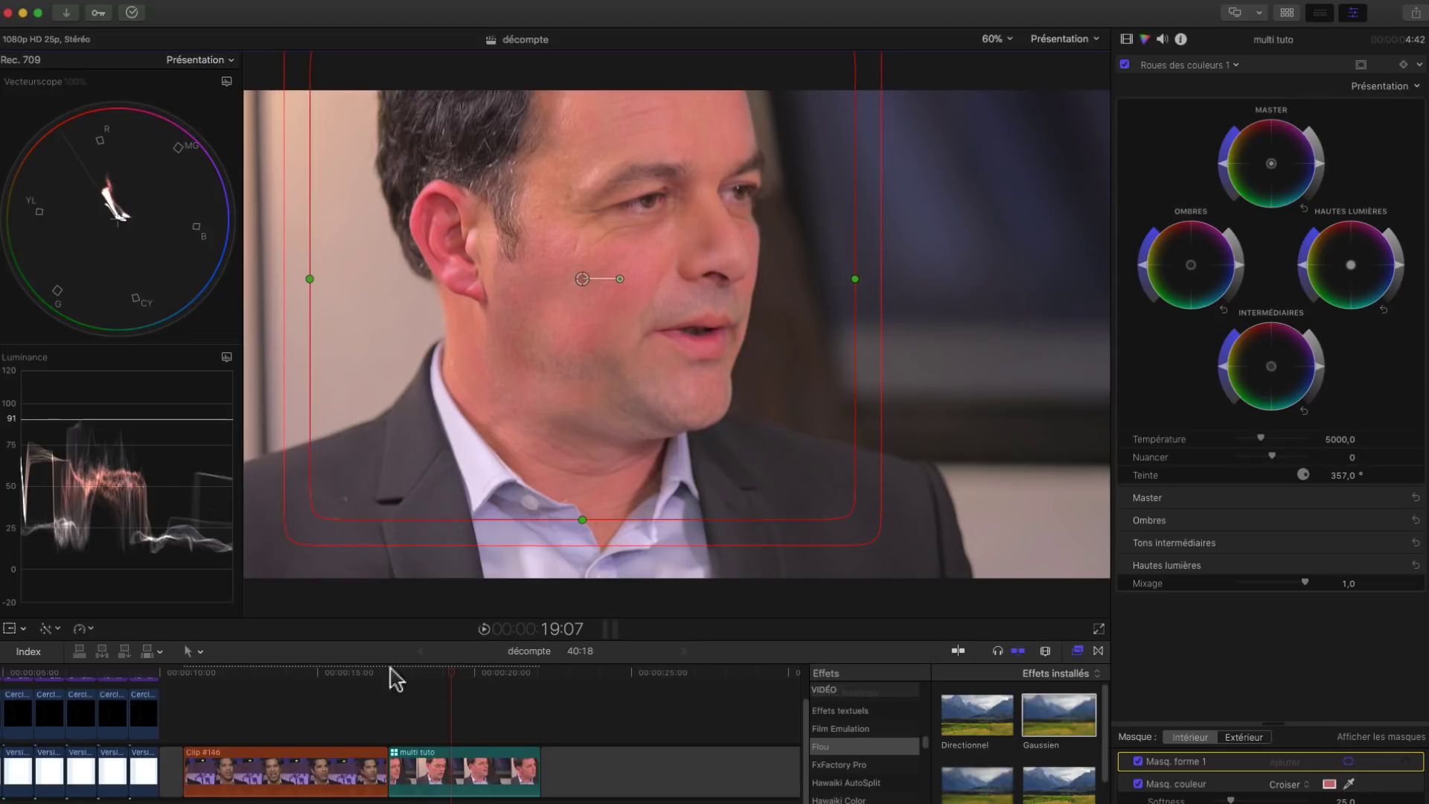
# Step: Check the shape mask on other frames and extend its lower edge to the bottom of the picture, stopping at 19:08
pyautogui.moveTo(406, 674); pyautogui.dragTo(452, 673)
pyautogui.moveTo(582, 519); pyautogui.dragTo(585, 607)
pyautogui.moveTo(463, 675)
pyautogui.mouseDown()
pyautogui.moveTo(501, 677)
pyautogui.moveTo(424, 681)
pyautogui.moveTo(454, 679)
pyautogui.mouseUp()
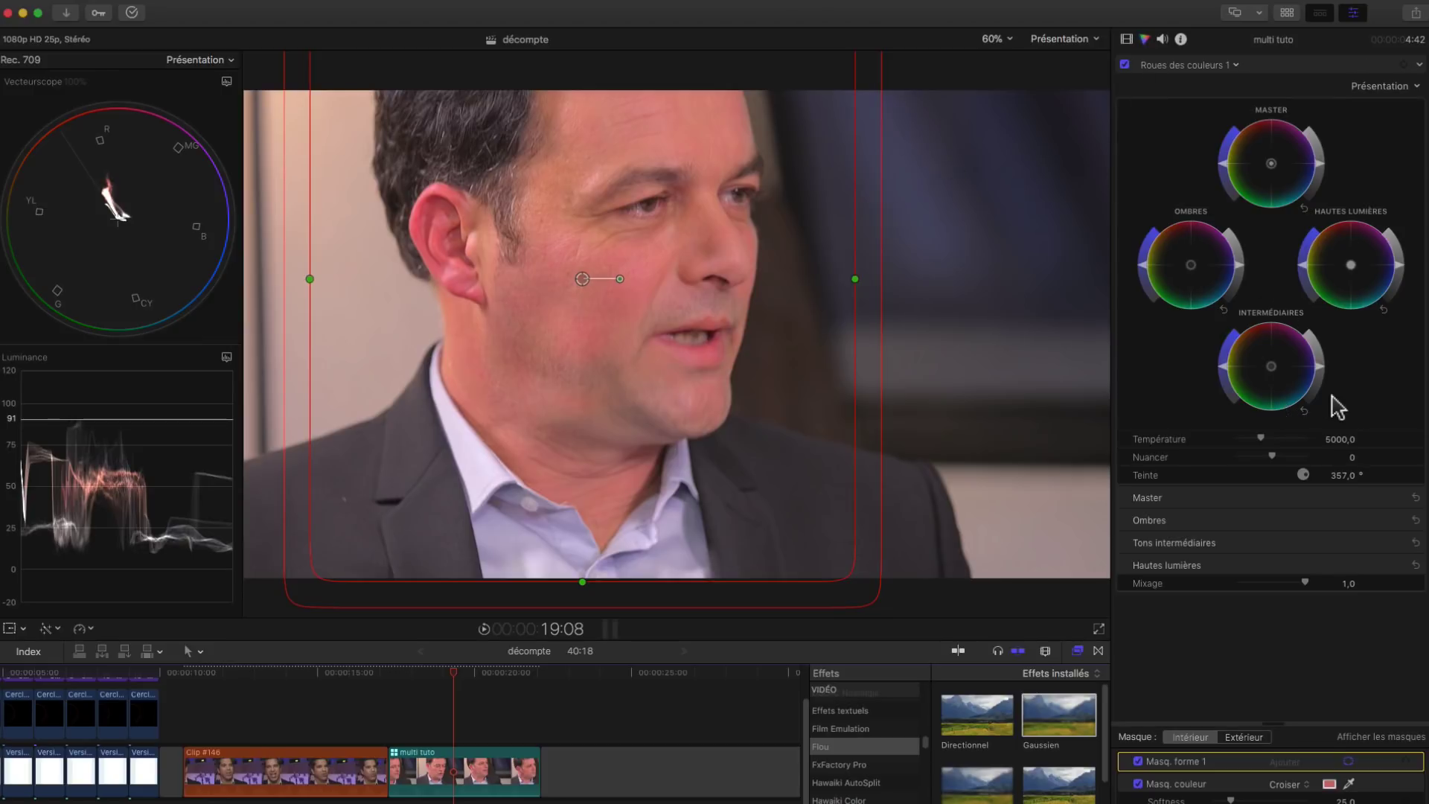
# Step: Slightly lower the Intermédiaires saturation, and compare the multi tuto clip at 19:17 with its effects off and on
pyautogui.click(1223, 372)
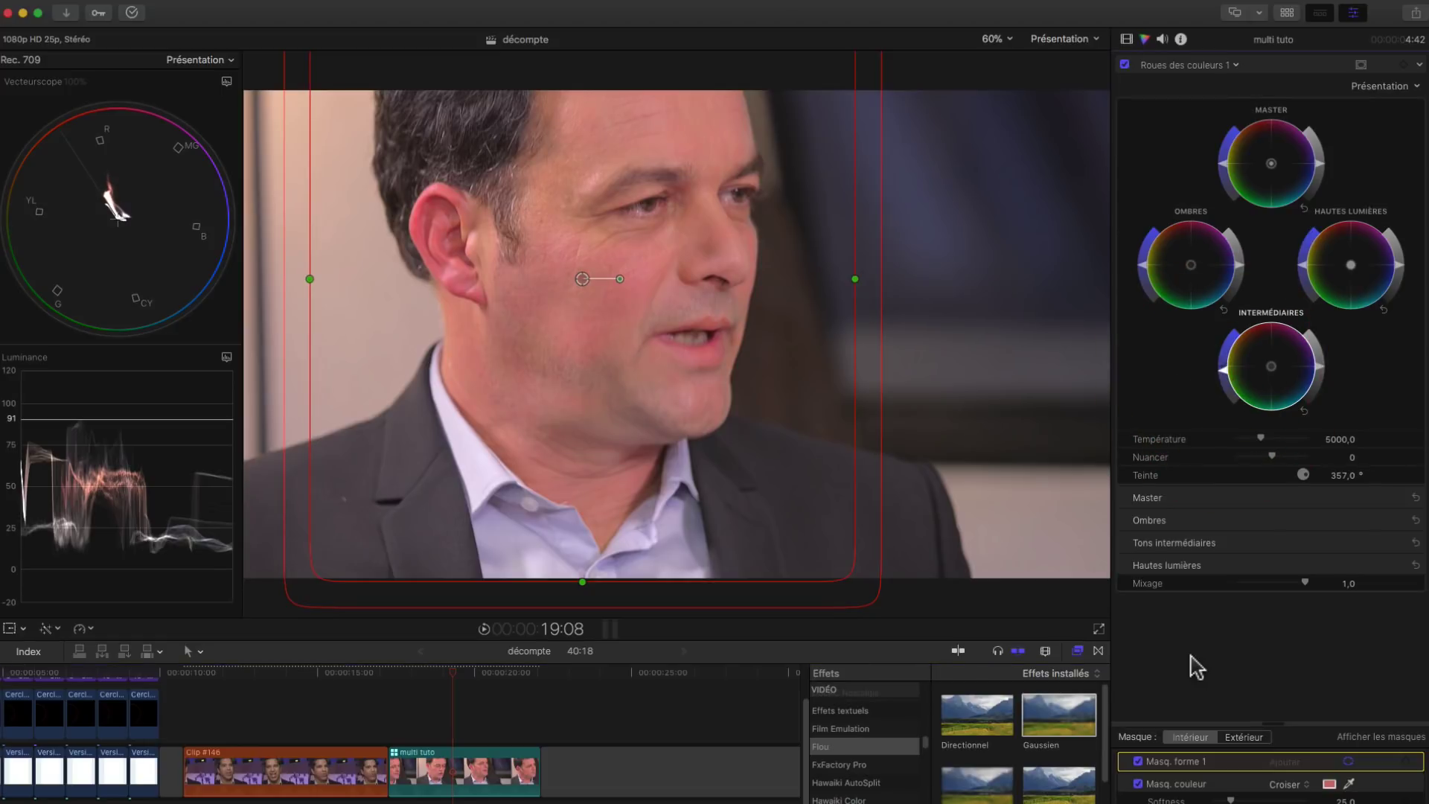
pyautogui.click(466, 770)
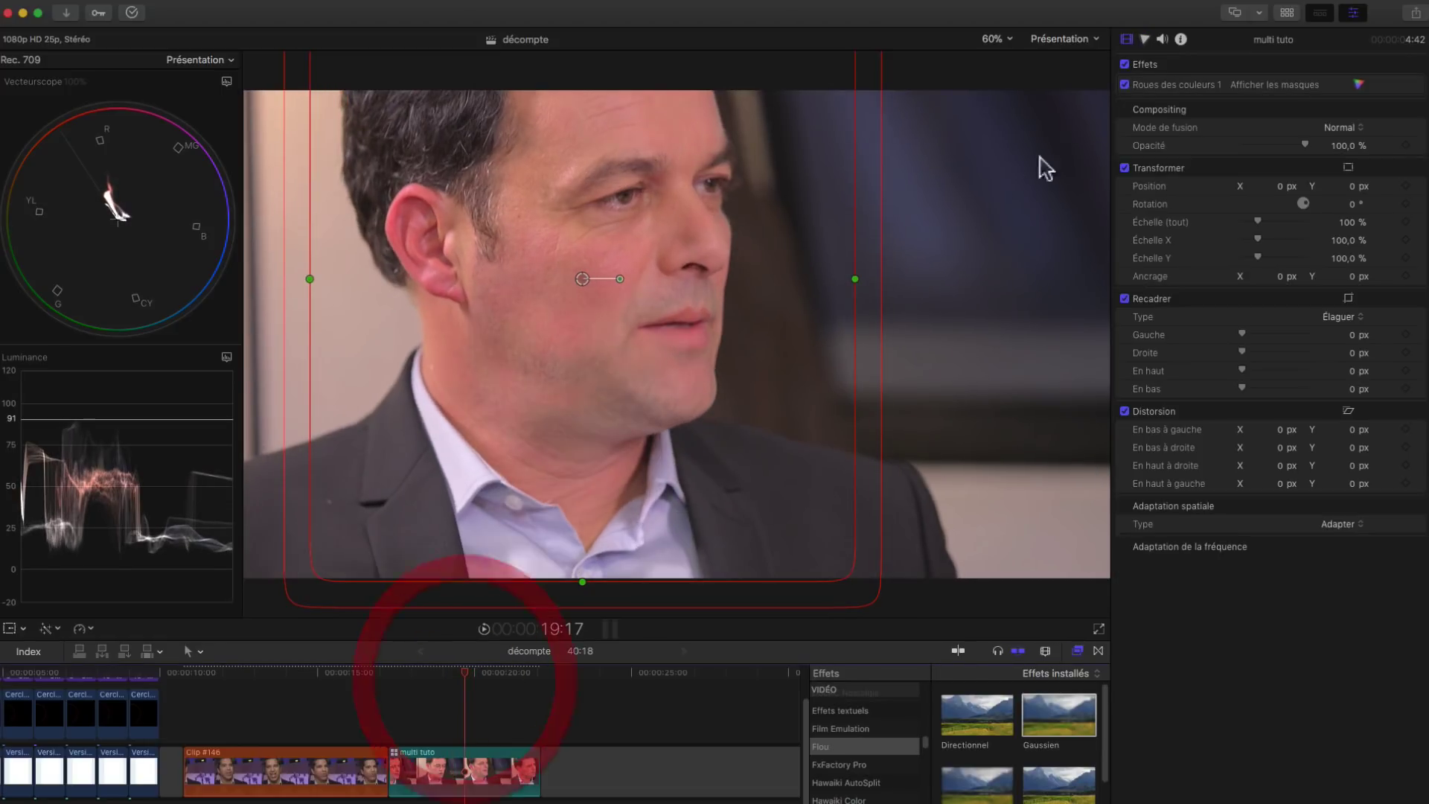
pyautogui.click(1125, 64)
pyautogui.click(1125, 64)
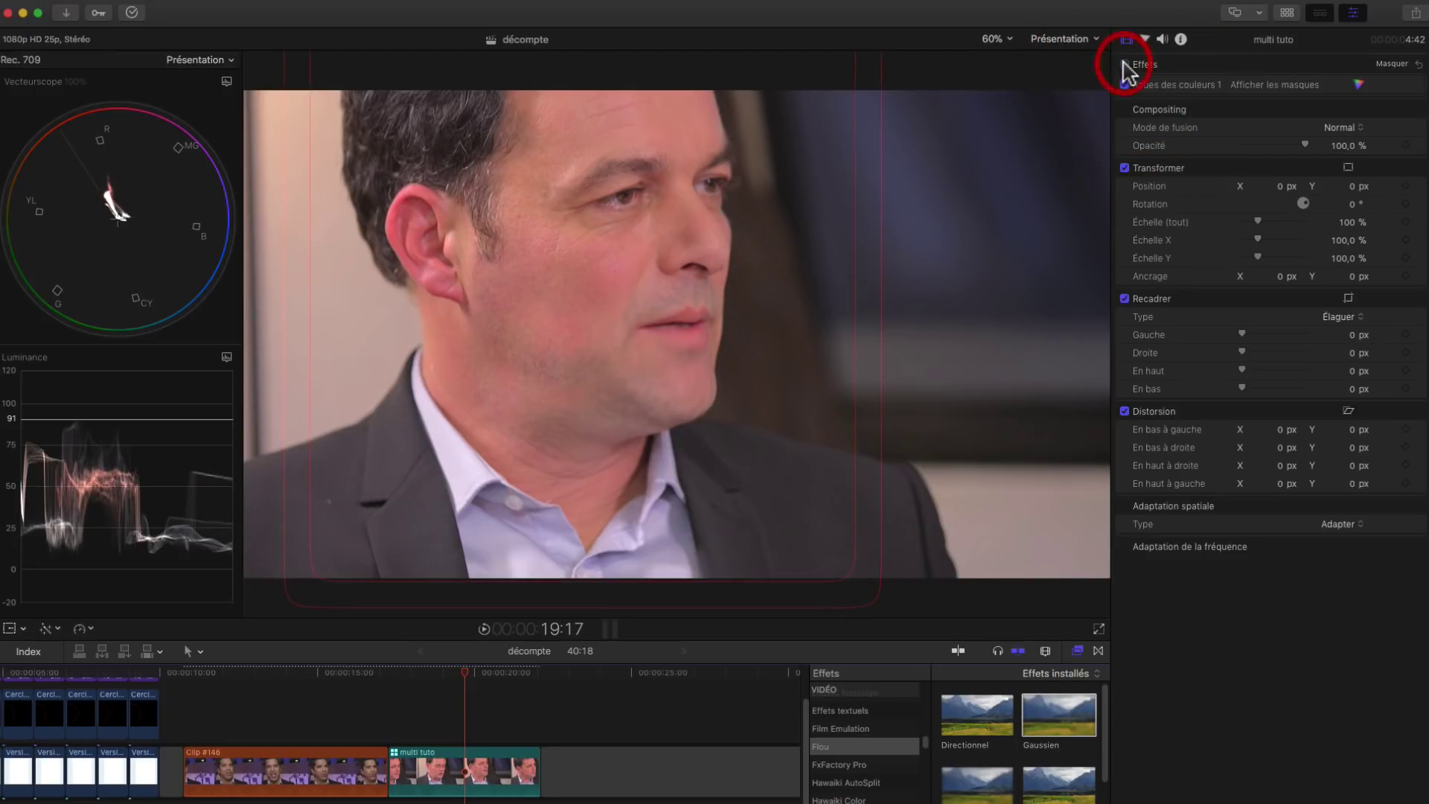
pyautogui.click(1124, 64)
pyautogui.click(1124, 64)
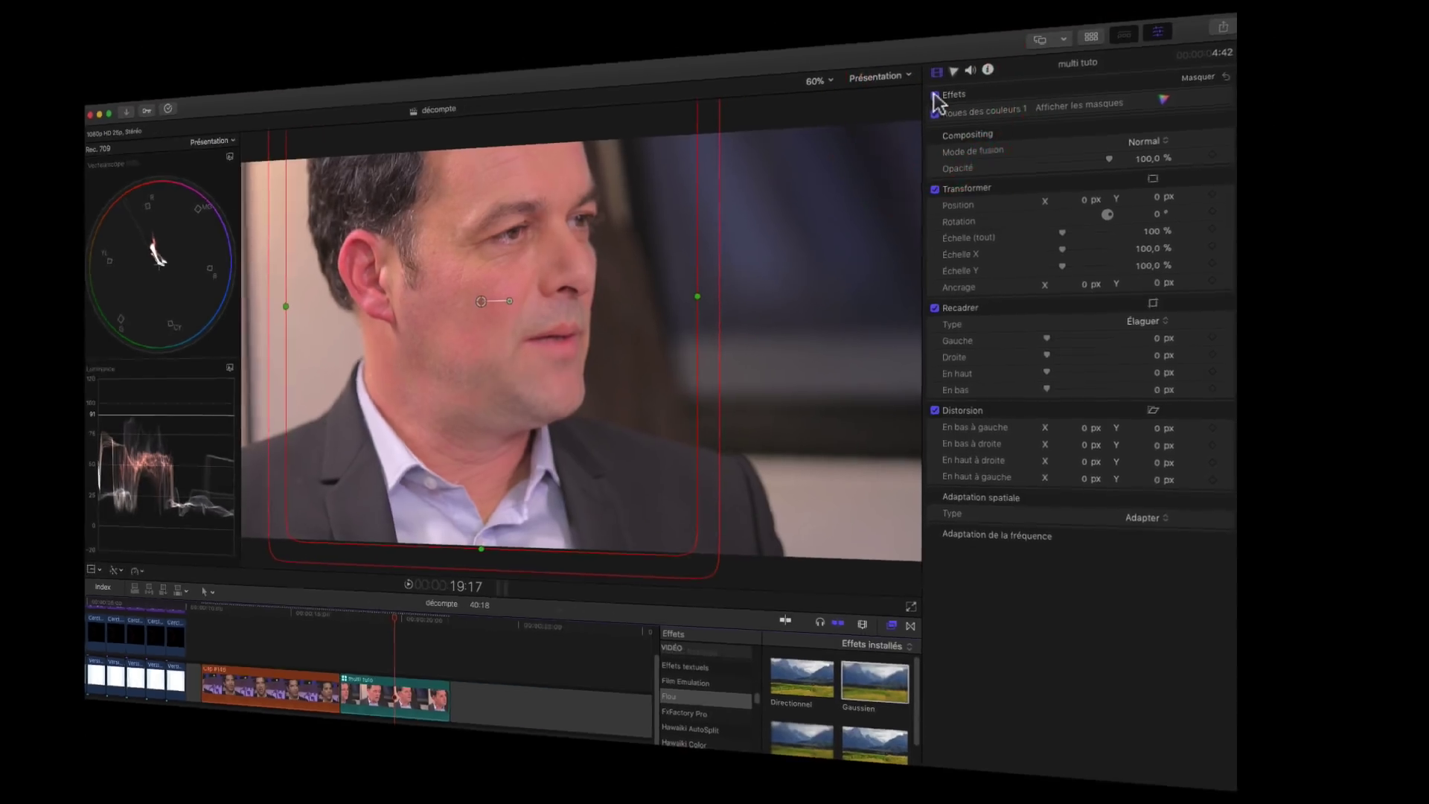